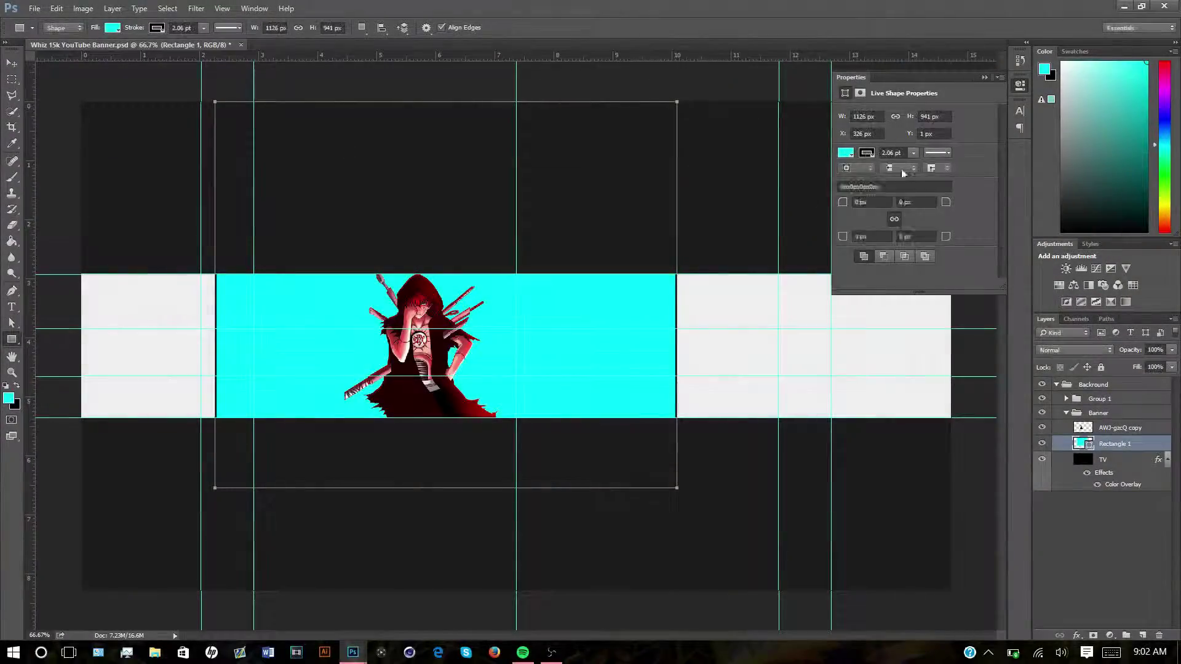
Step: Fill Rectangle 1 white, rotate it about 17°, and open its Drop Shadow settings
click(846, 153)
click(1023, 382)
key(ctrl+t)
drag(509, 400, 273, 408)
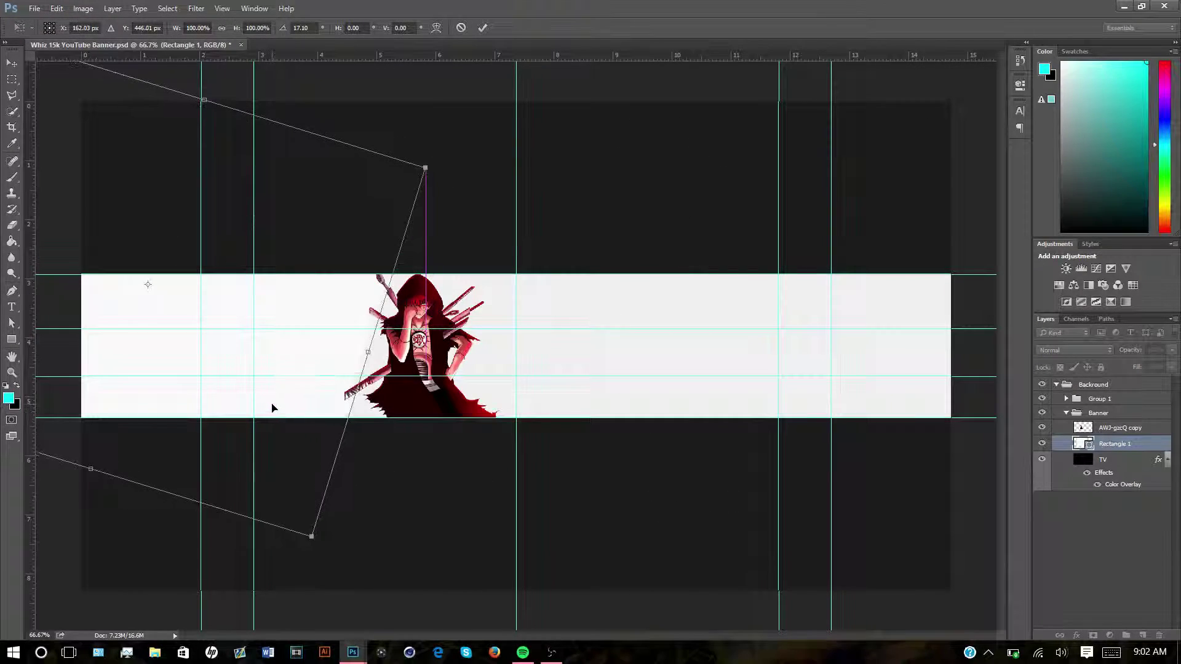
key(Return)
click(619, 242)
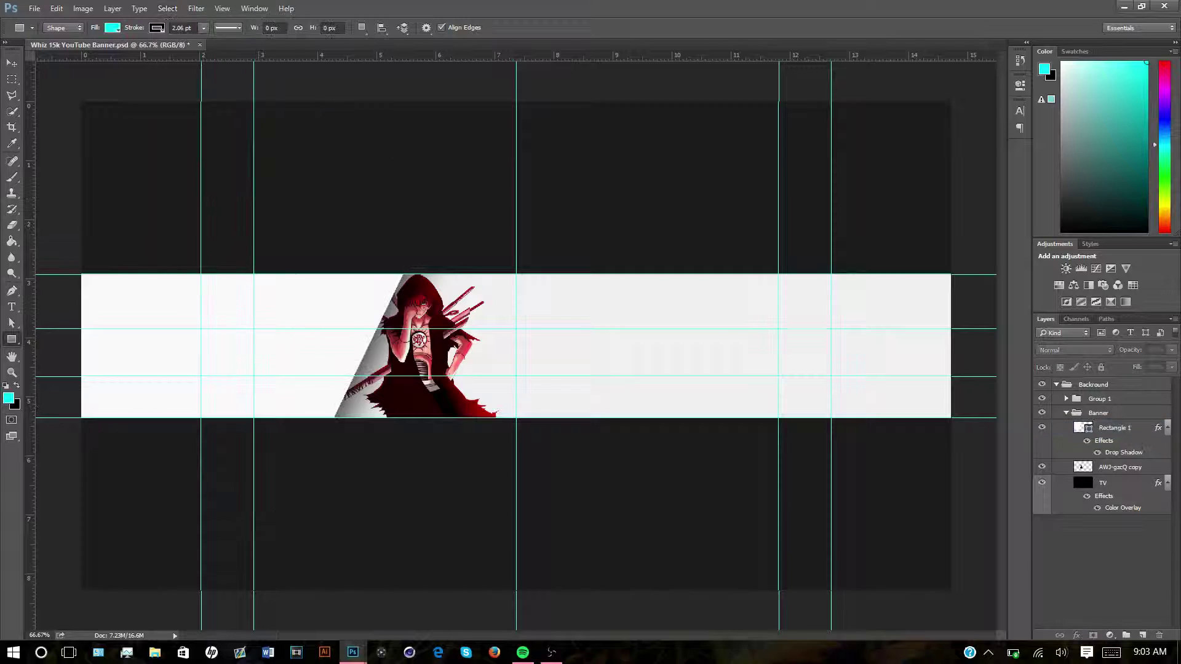
click(752, 414)
Step: Add an inner shadow to the panel, then a Hue/Saturation adjustment shifting the character pink
click(750, 509)
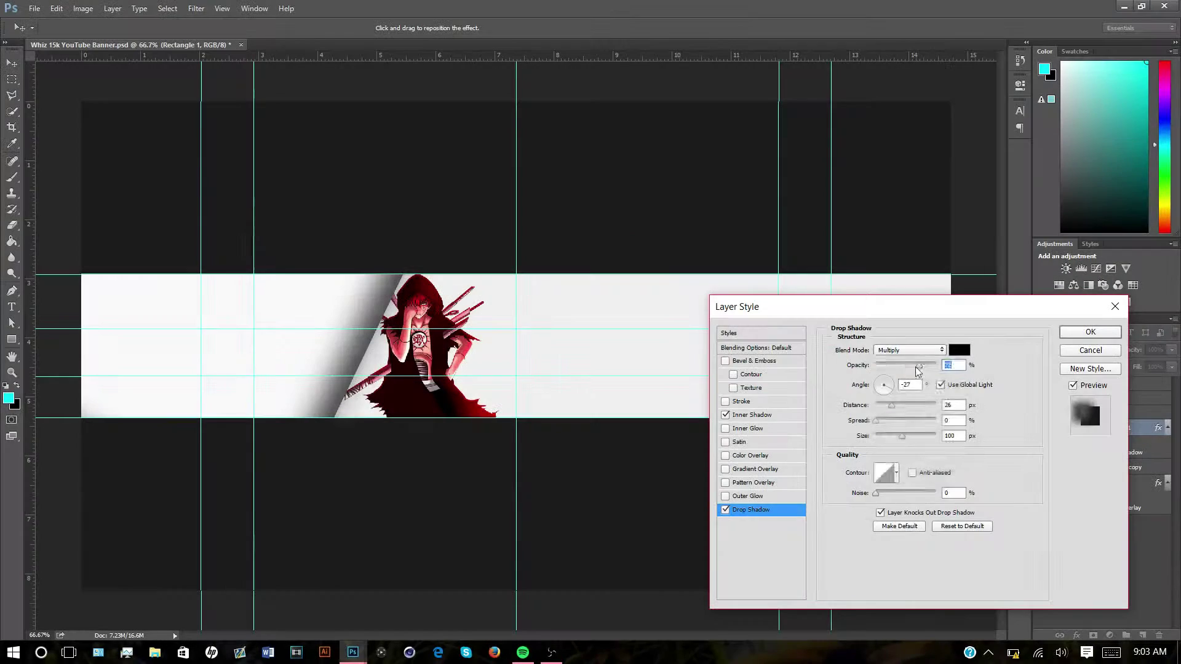
key(Return)
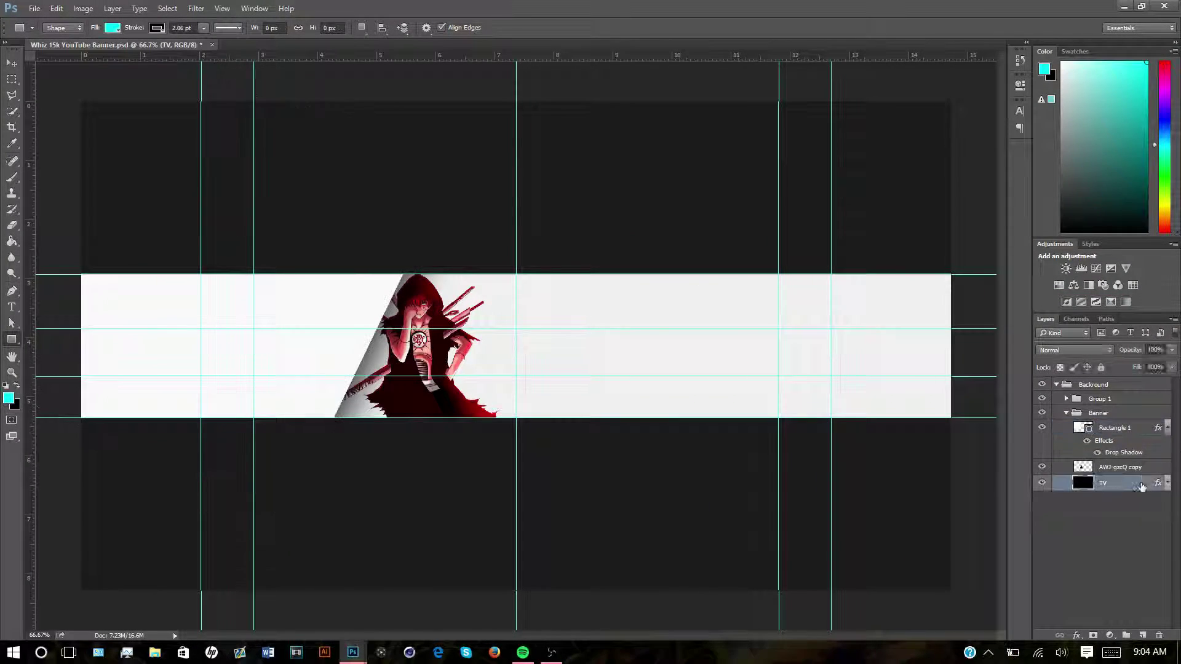
click(1073, 285)
drag(914, 158, 894, 158)
Step: Duplicate the tinted character layer and convert the copy to a Smart Object
right_click(1119, 443)
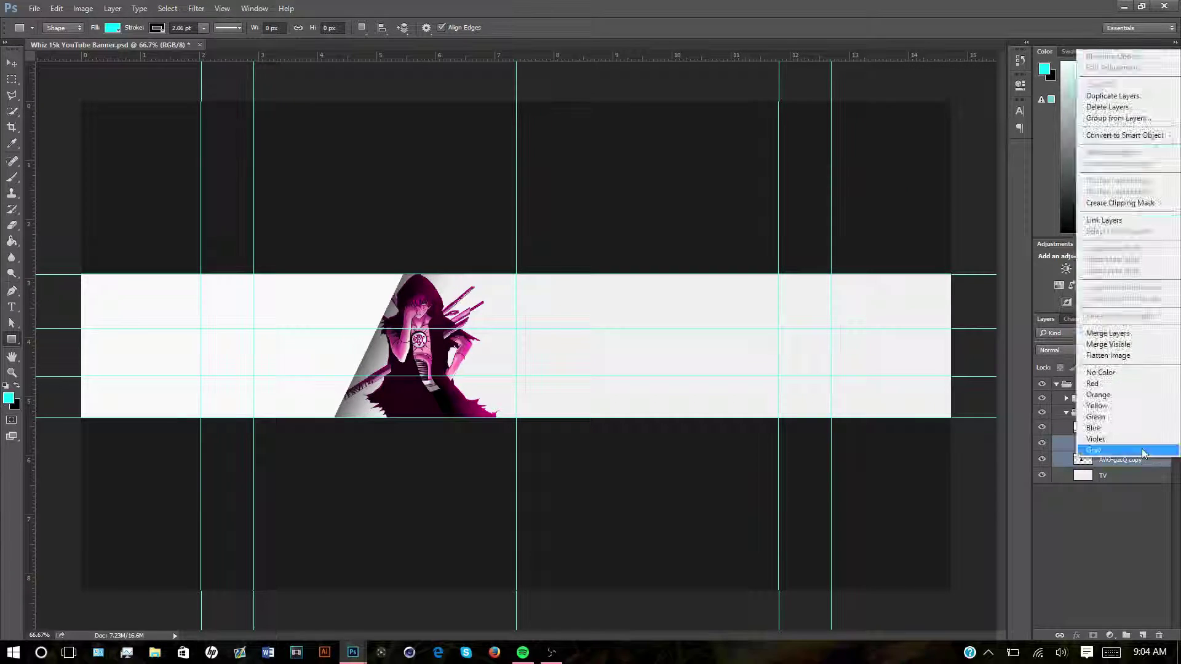
key(Return)
right_click(1119, 443)
click(1126, 121)
Step: Apply Motion Blur to the character, mask the face back to sharp, and mute its colour
click(196, 9)
click(160, 291)
click(988, 387)
click(1102, 457)
key(d)
key(b)
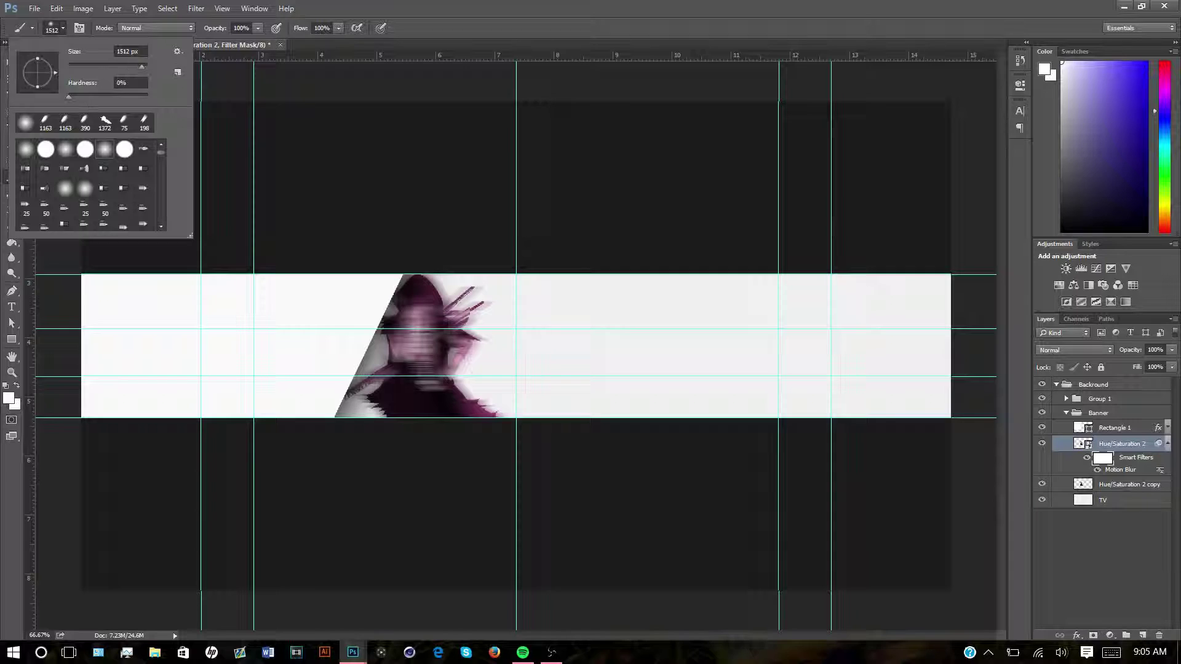
drag(425, 375, 419, 319)
click(1073, 284)
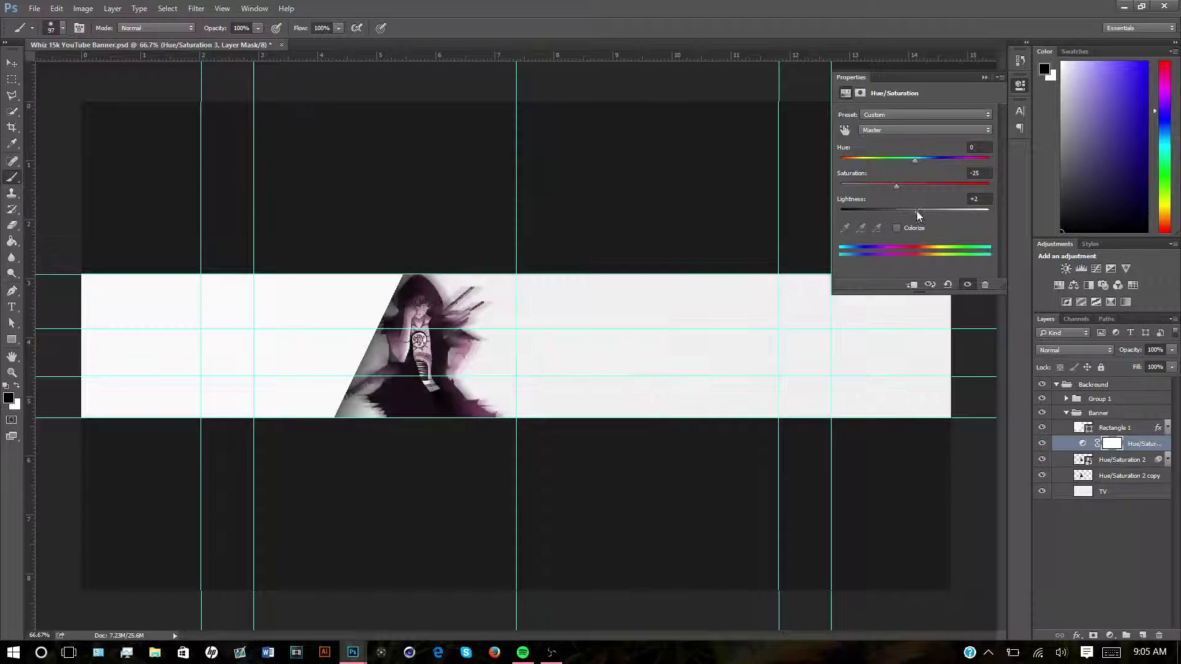
click(154, 652)
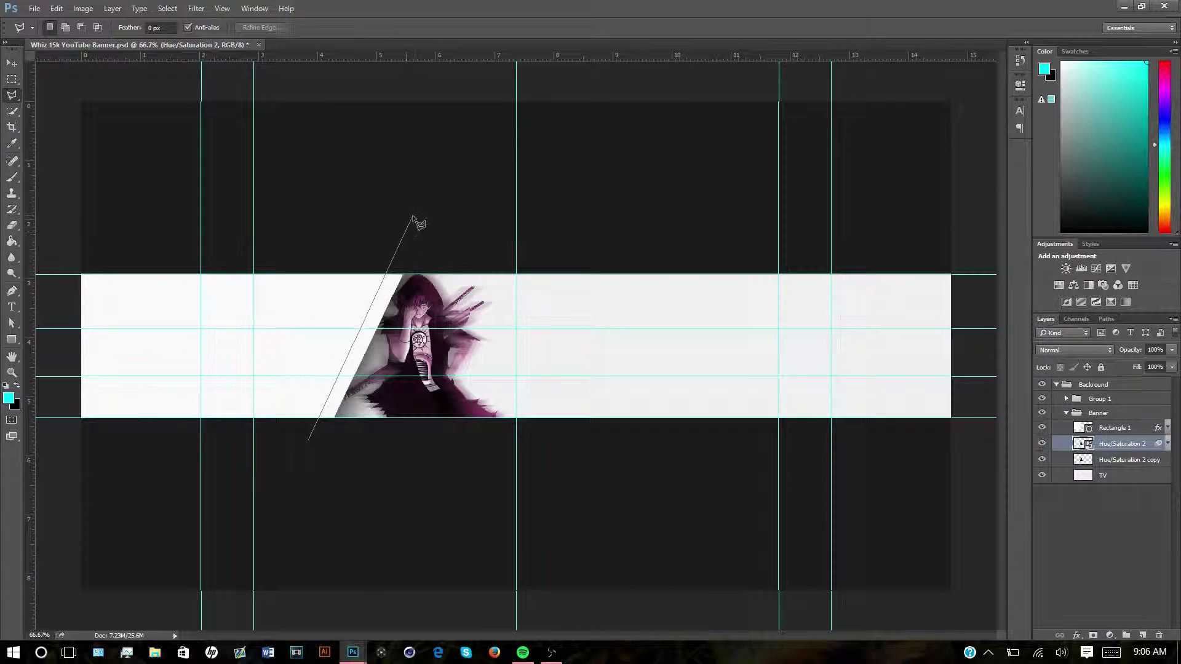
Step: Put a lassoed diagonal strip on a new layer and pick a magenta colour
double_click(310, 443)
right_click(308, 423)
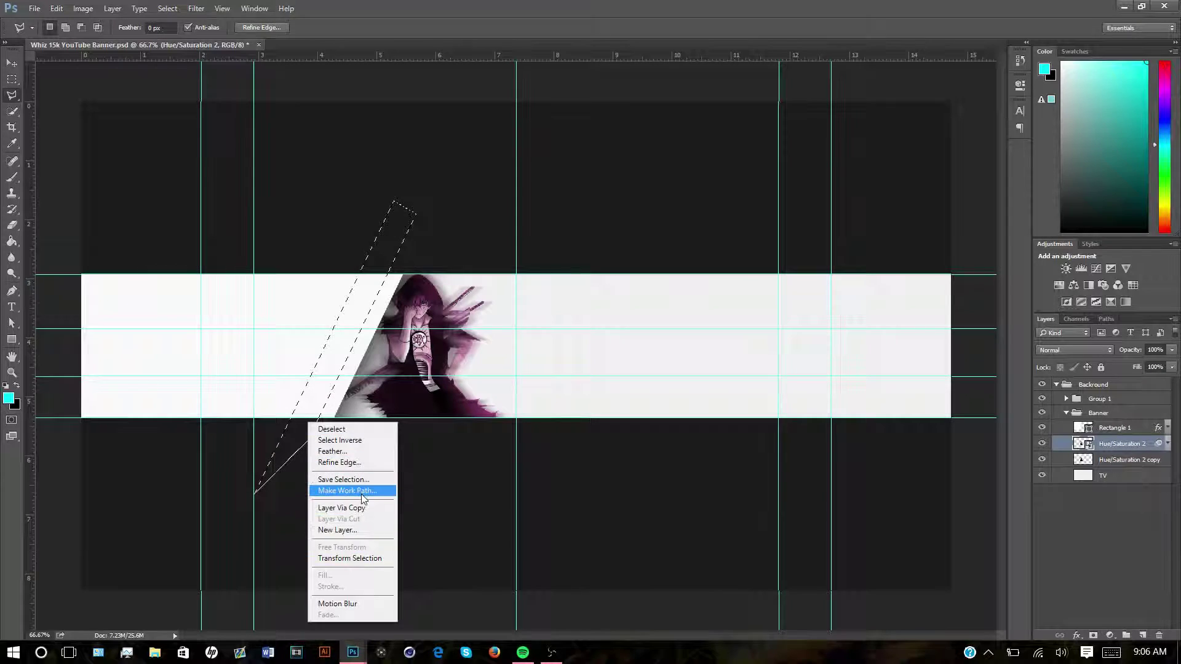
click(351, 530)
key(b)
drag(1162, 145, 1157, 57)
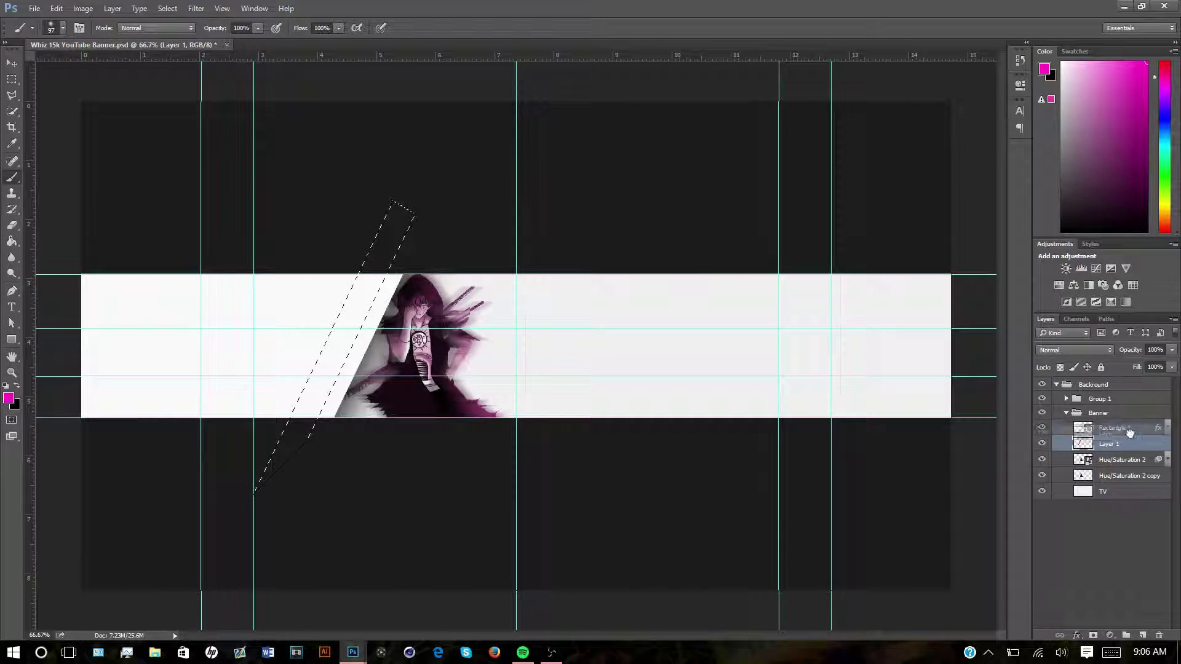
Step: Fill the strip magenta, give it a pale pink Color Overlay, and deselect
double_click(1126, 428)
click(765, 453)
click(957, 345)
click(1020, 369)
click(1086, 337)
key(ctrl+d)
Step: Add an Inner Glow effect to the pink stripe
double_click(1158, 428)
click(856, 397)
click(1021, 381)
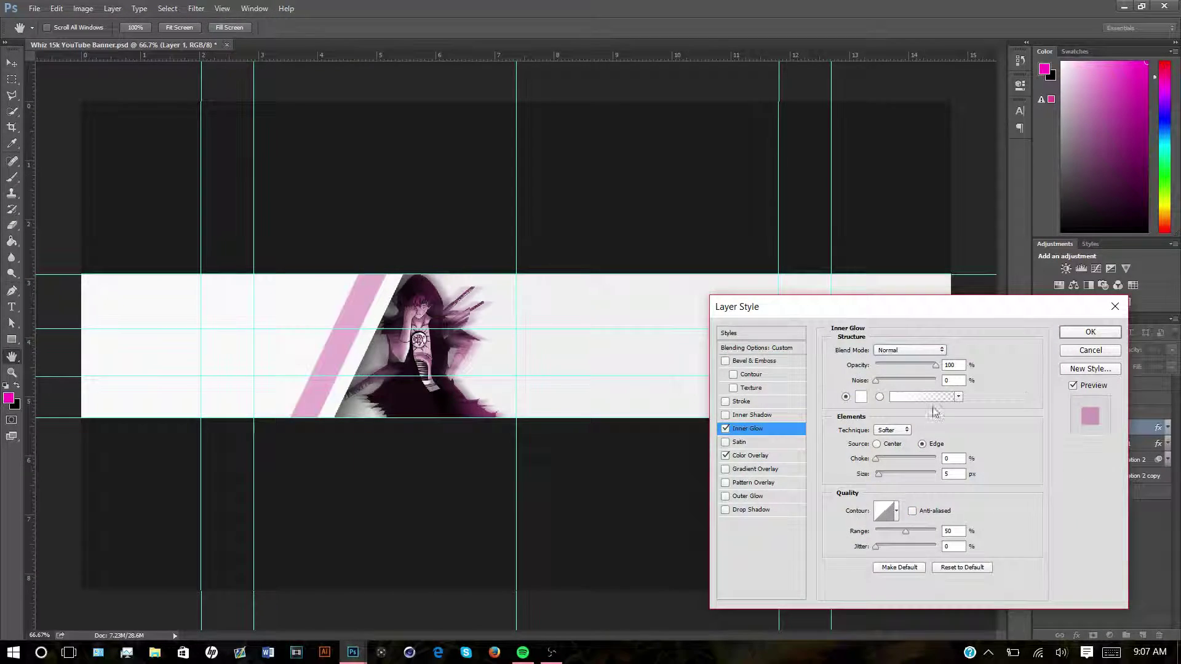
click(1086, 335)
right_click(1151, 432)
click(1107, 359)
double_click(1132, 452)
click(1090, 331)
double_click(1120, 452)
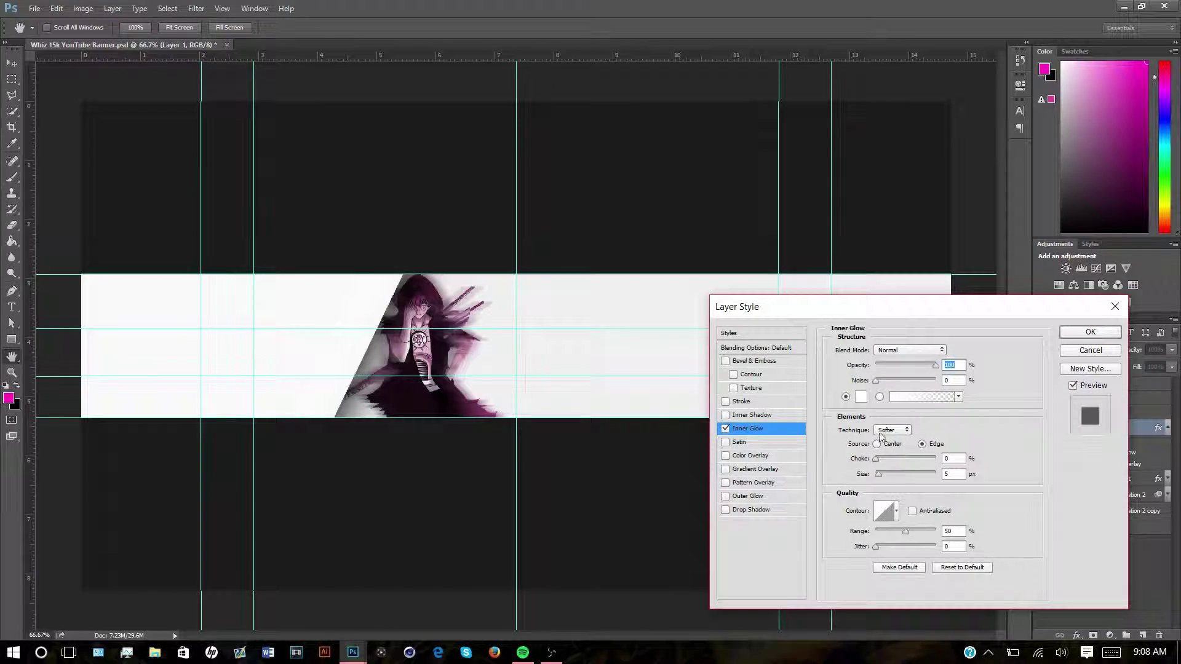
click(1077, 355)
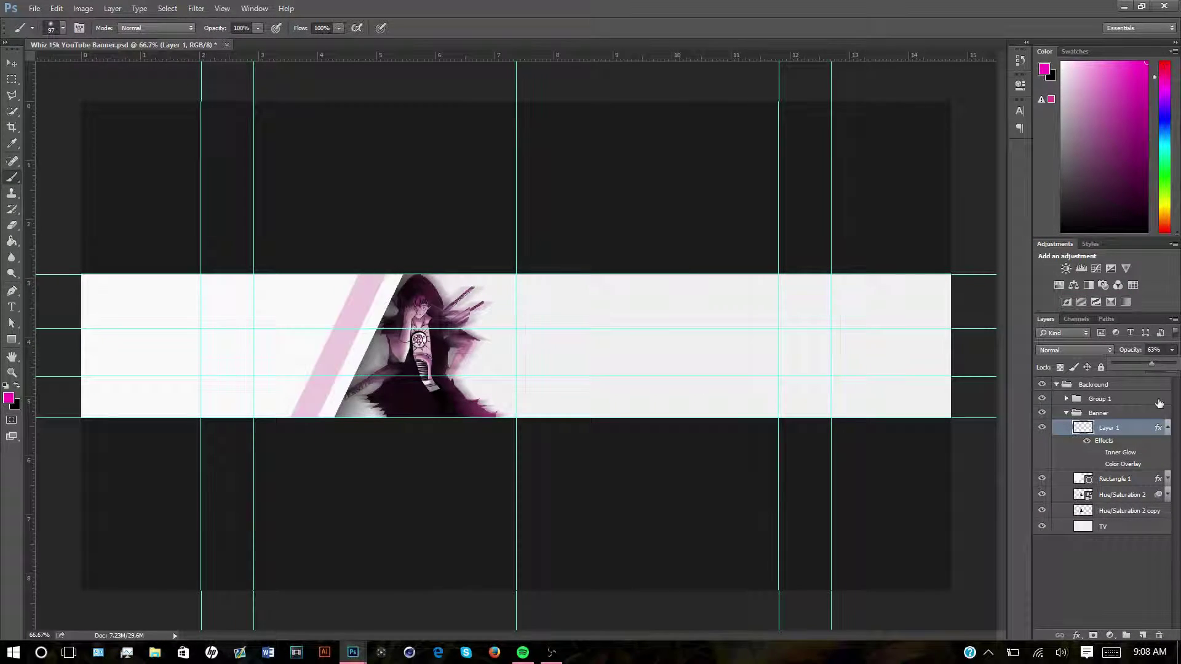
Step: Duplicate the pink stripe just to the left, keeping its pink overlay colour
key(v)
drag(361, 324, 348, 324)
double_click(1156, 428)
click(959, 349)
click(911, 428)
drag(921, 395, 913, 494)
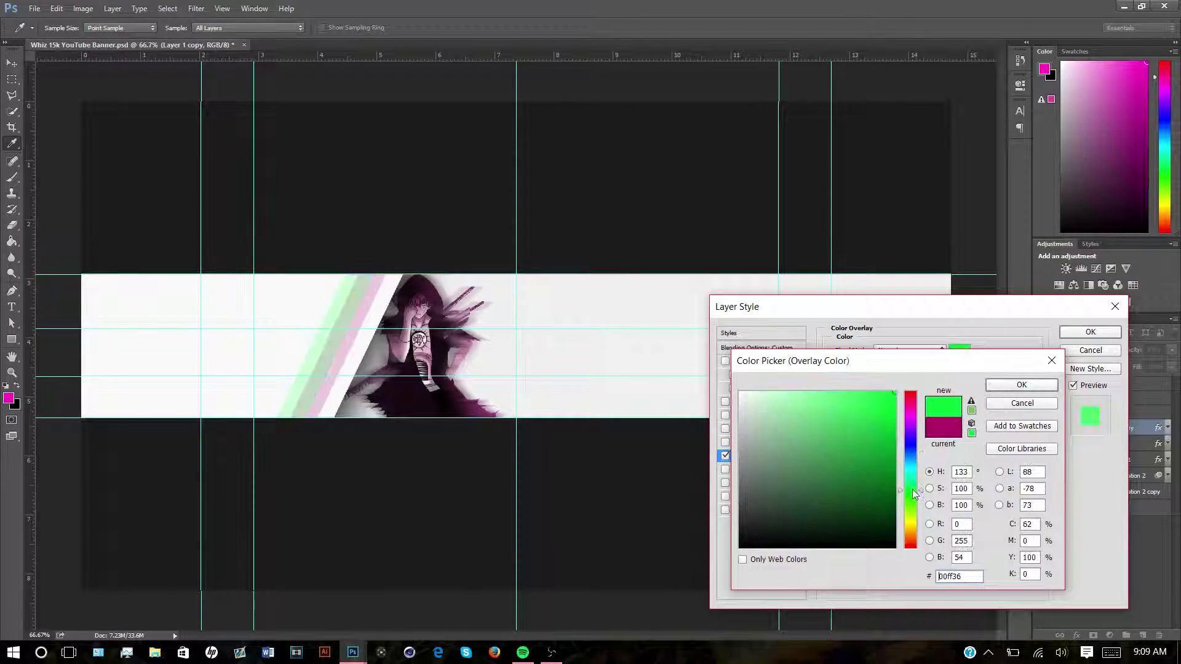
key(Escape)
key(Escape)
Step: Place Texture (11) from Documents/Textures, clip it to the rectangle at 33% opacity
click(154, 651)
click(386, 354)
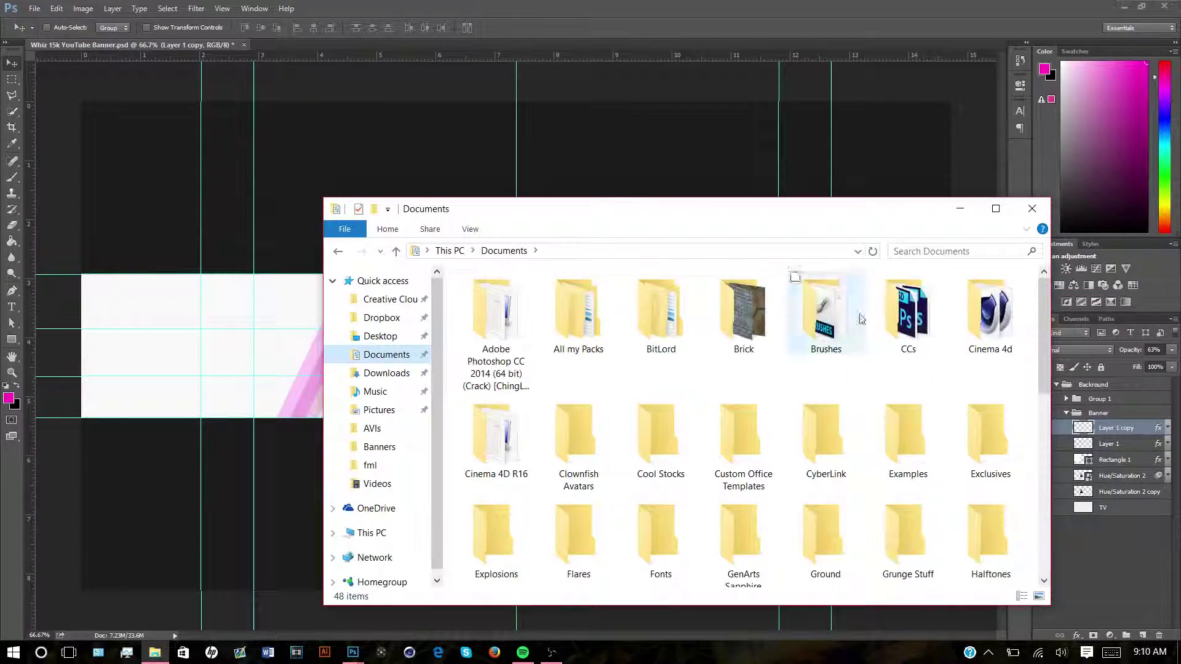
scroll(869, 415, down, 5)
double_click(907, 424)
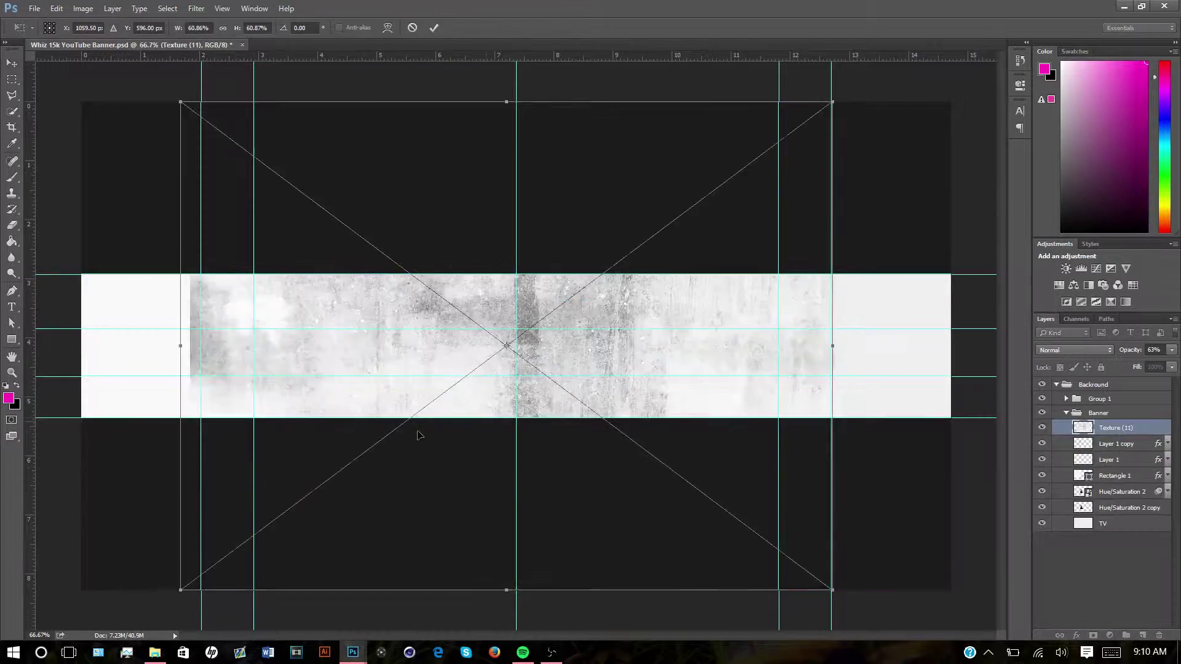
drag(759, 403, 203, 345)
key(Return)
click(1168, 475)
key(ctrl+alt+g)
key(3)
key(3)
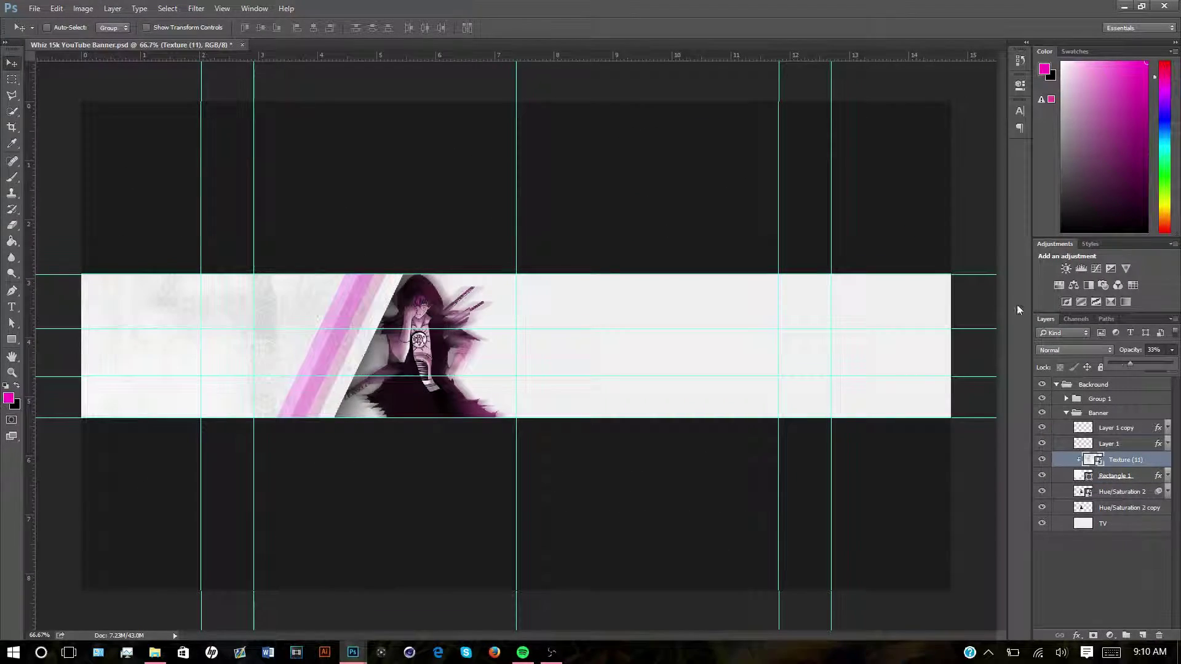
Step: Select both character layers for Free Transform
click(1121, 492)
shift+click(1129, 508)
key(ctrl+t)
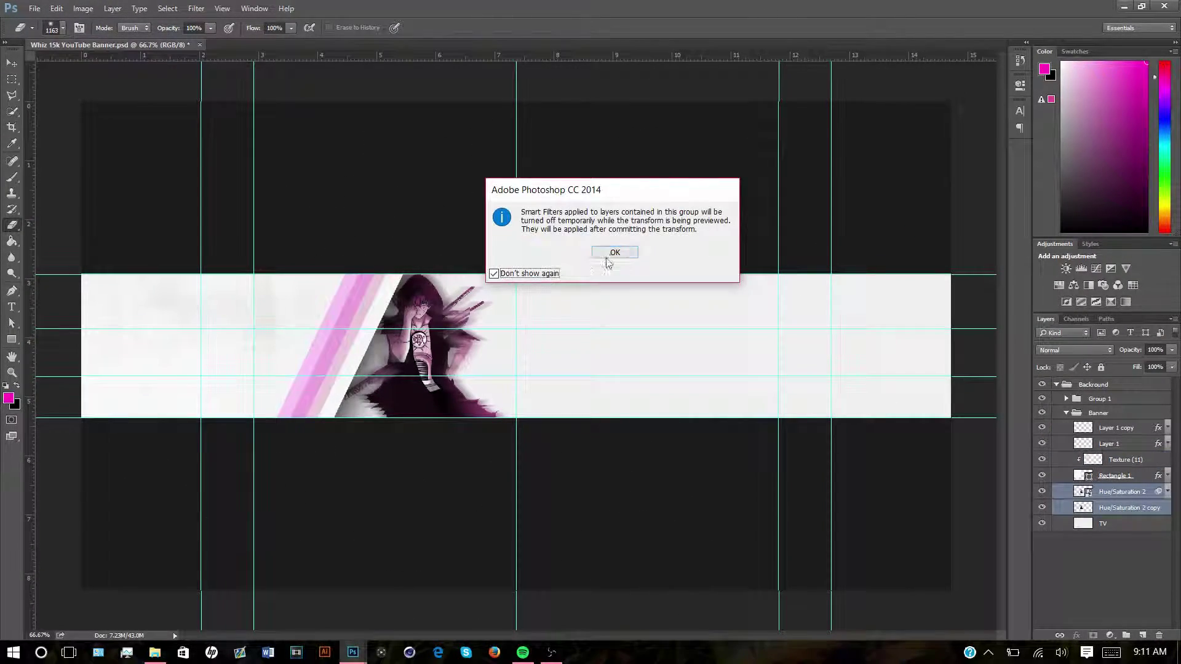
Step: Enlarge the character, place a concrete texture on the right, and duplicate Texture (4)
click(619, 256)
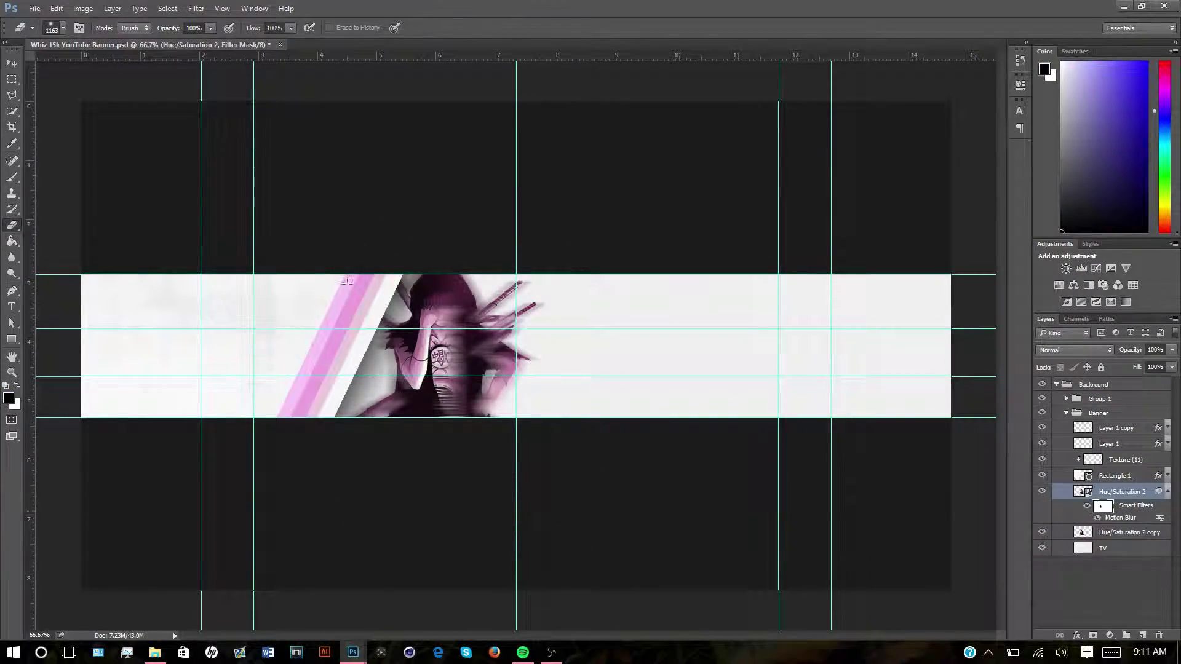
click(154, 652)
drag(664, 316, 692, 425)
key(Return)
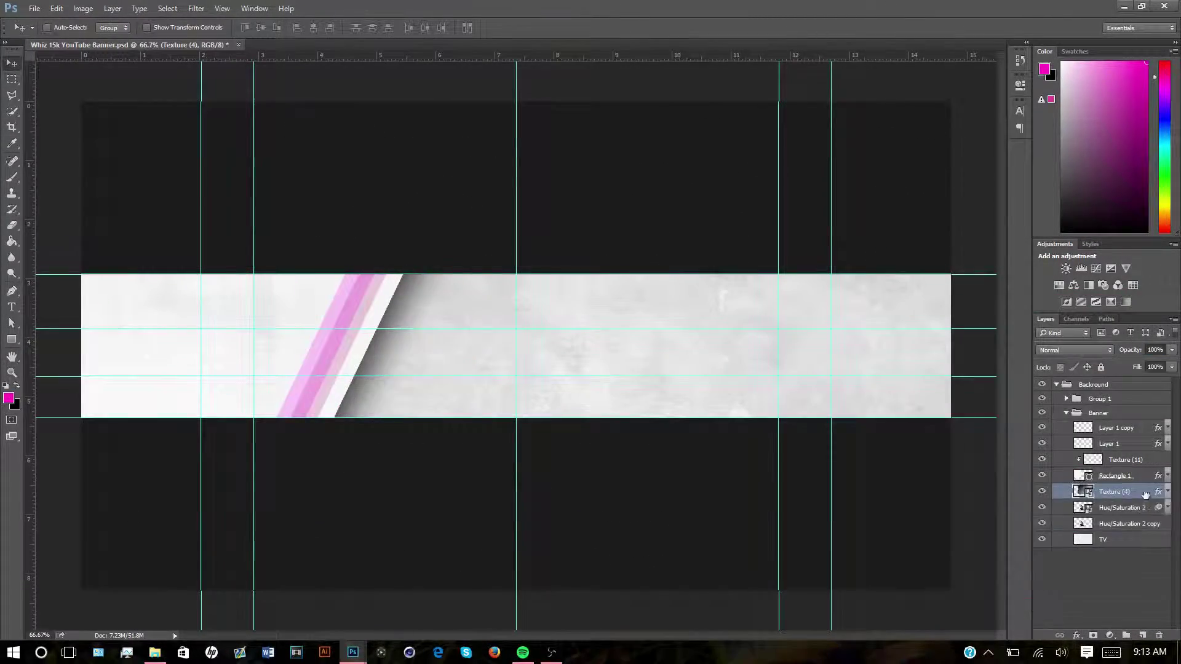
key(ctrl+j)
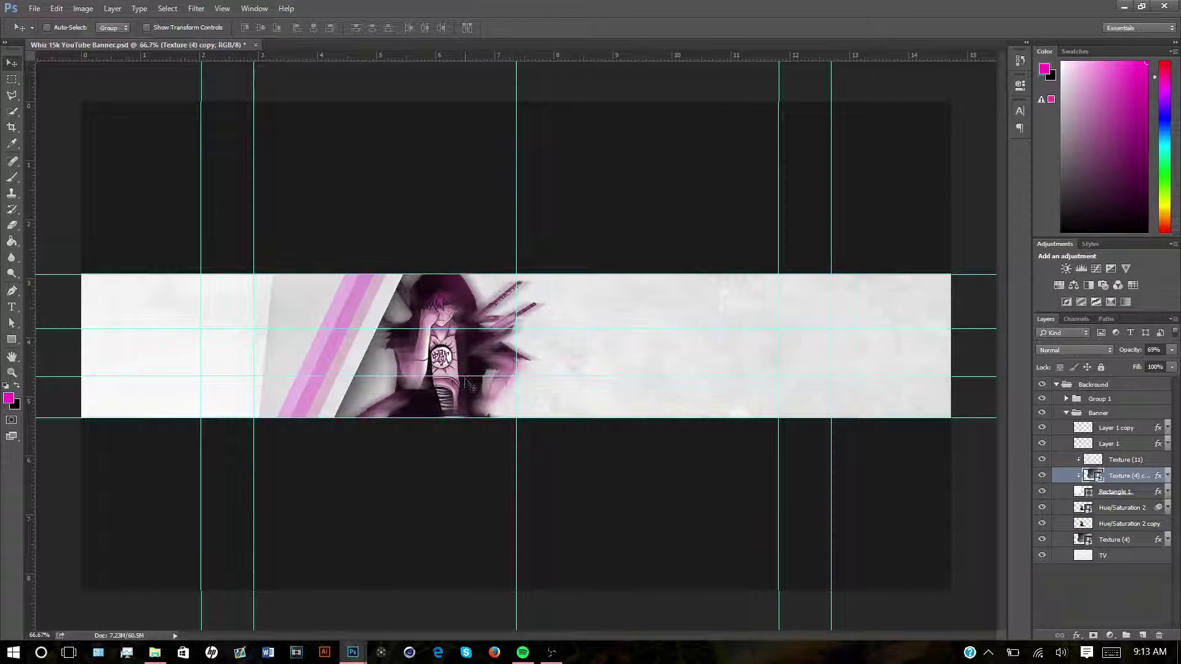
Step: Add a Hue/Saturation adjustment clipped to the layer below
click(1073, 286)
click(912, 284)
click(961, 300)
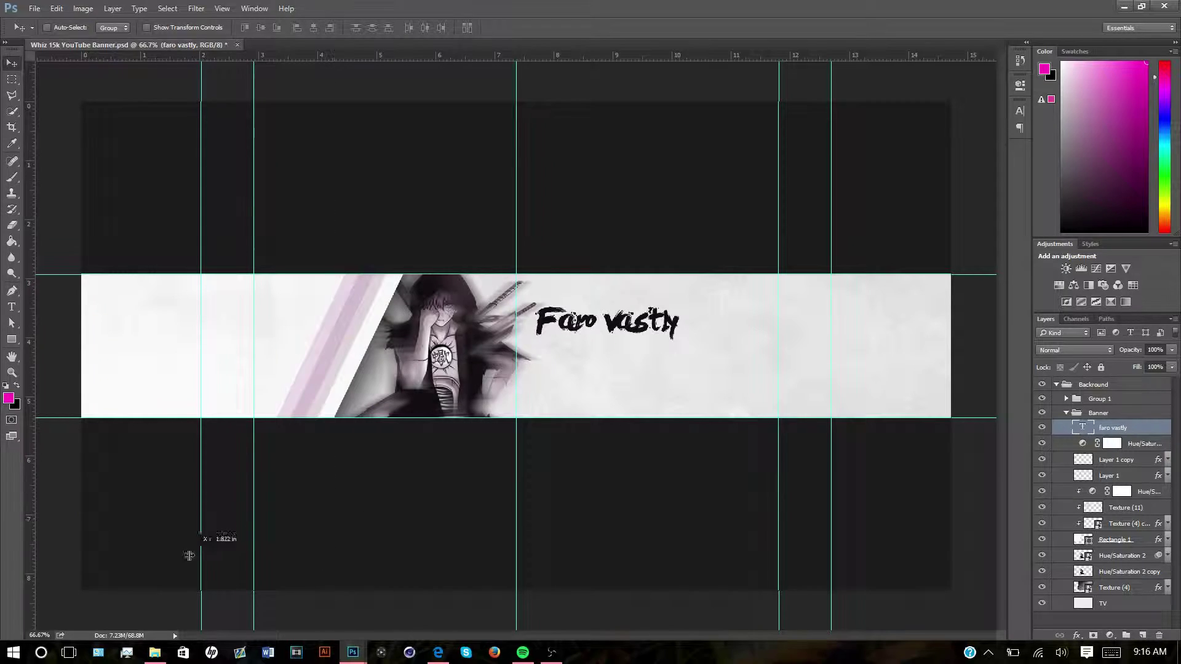
Step: Duplicate the Hue/Saturation 2 copy layer and pick dark plum #2d0d1d for the title text
key(ctrl+j)
drag(1171, 575, 1161, 579)
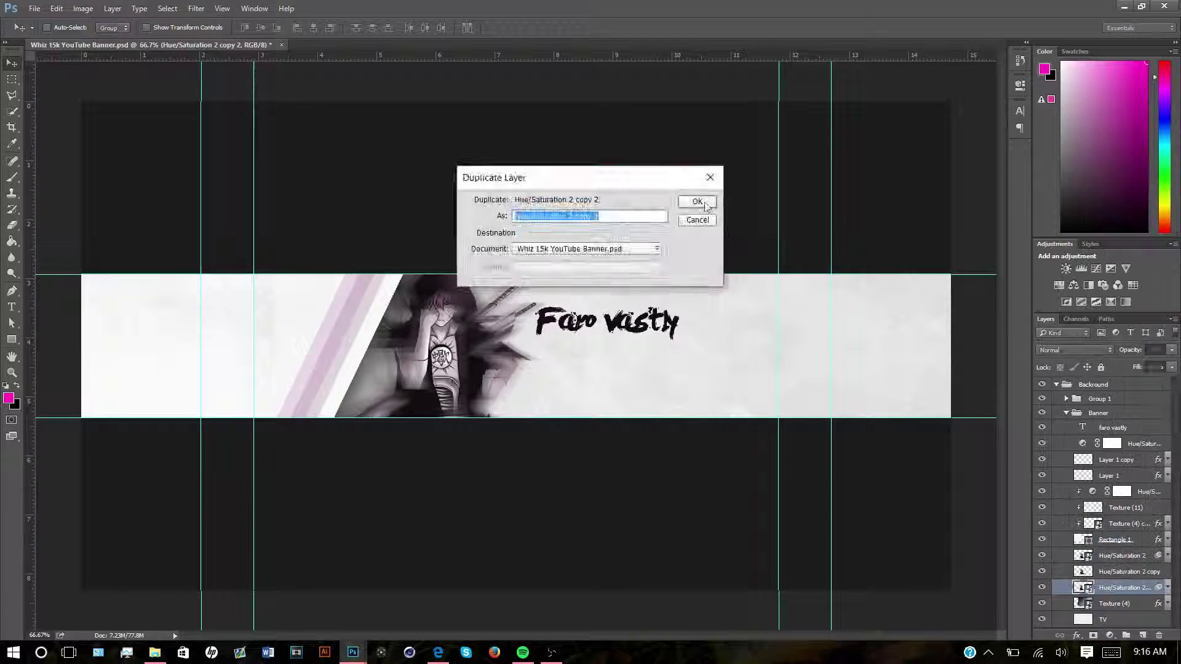
key(Return)
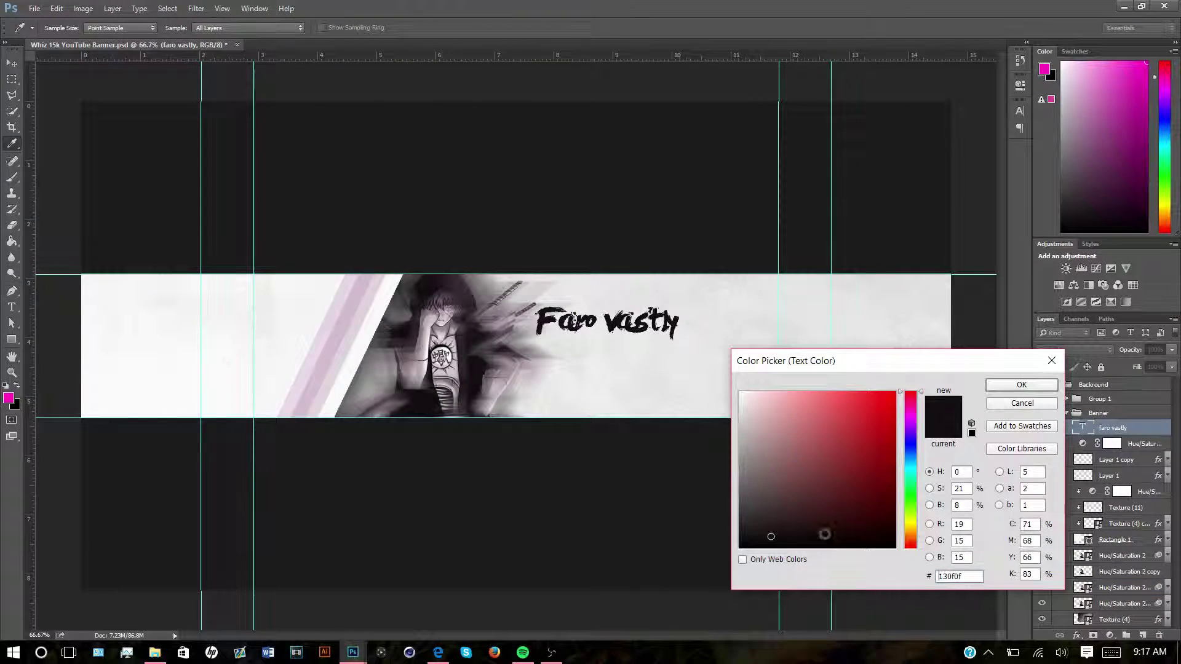
click(1022, 403)
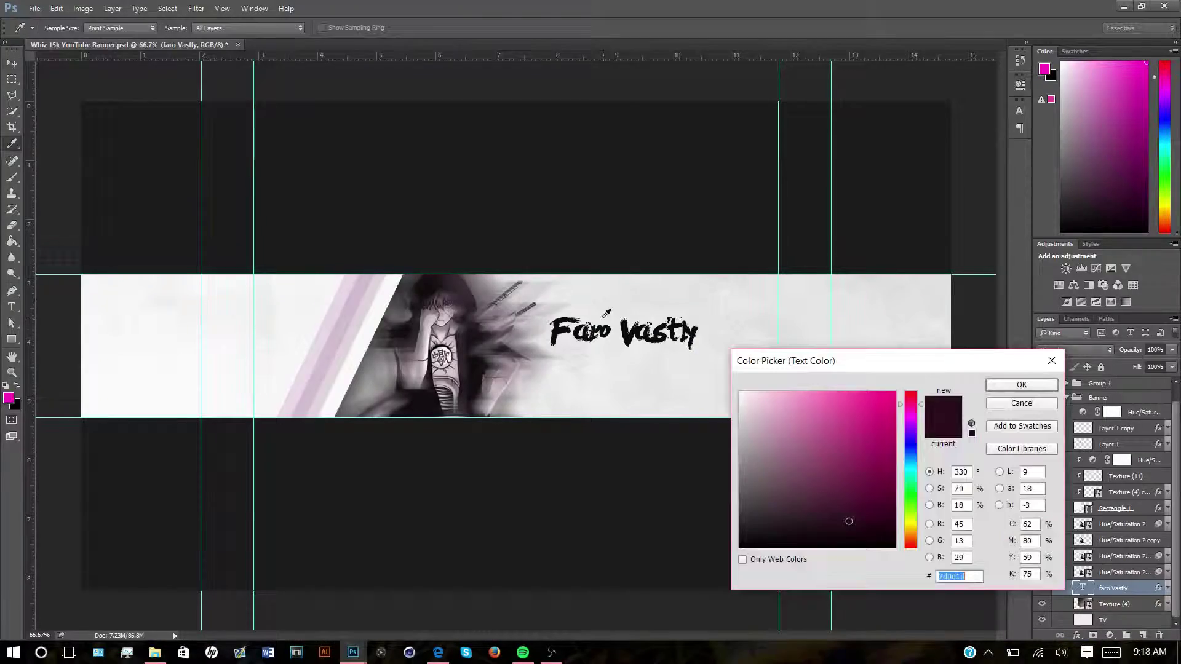
click(1002, 388)
text(Proud Member of Faro)
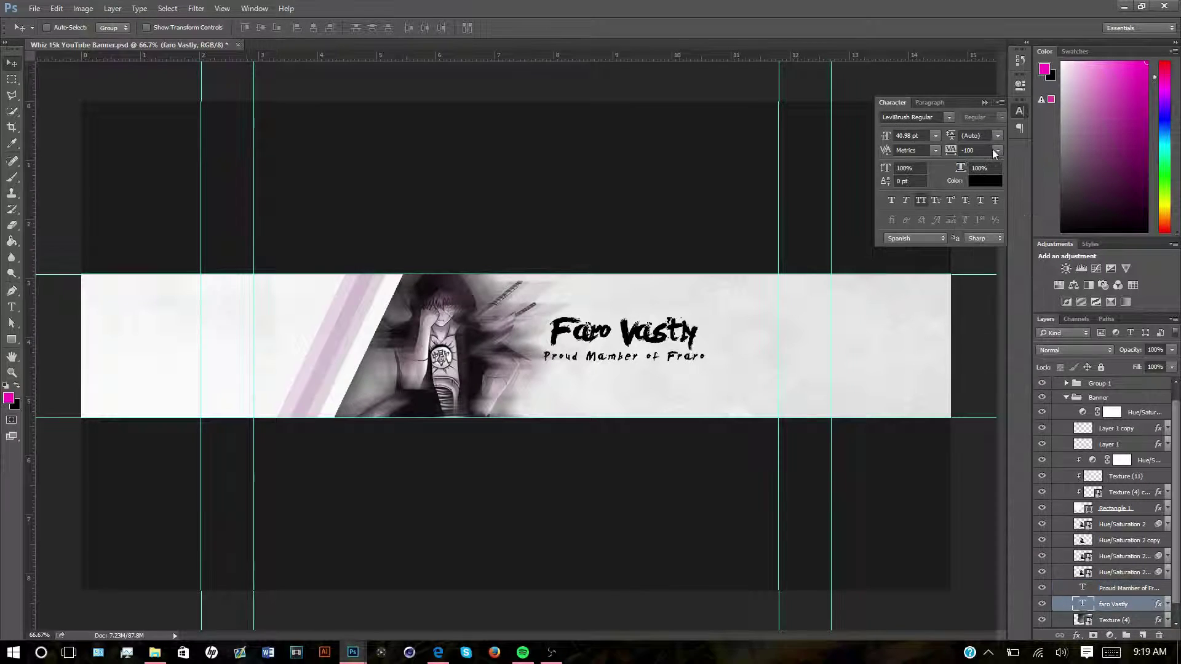
Step: Set the tagline's tracking to 180 and its size to 11 pt
click(997, 150)
text(180)
key(Return)
key(Return)
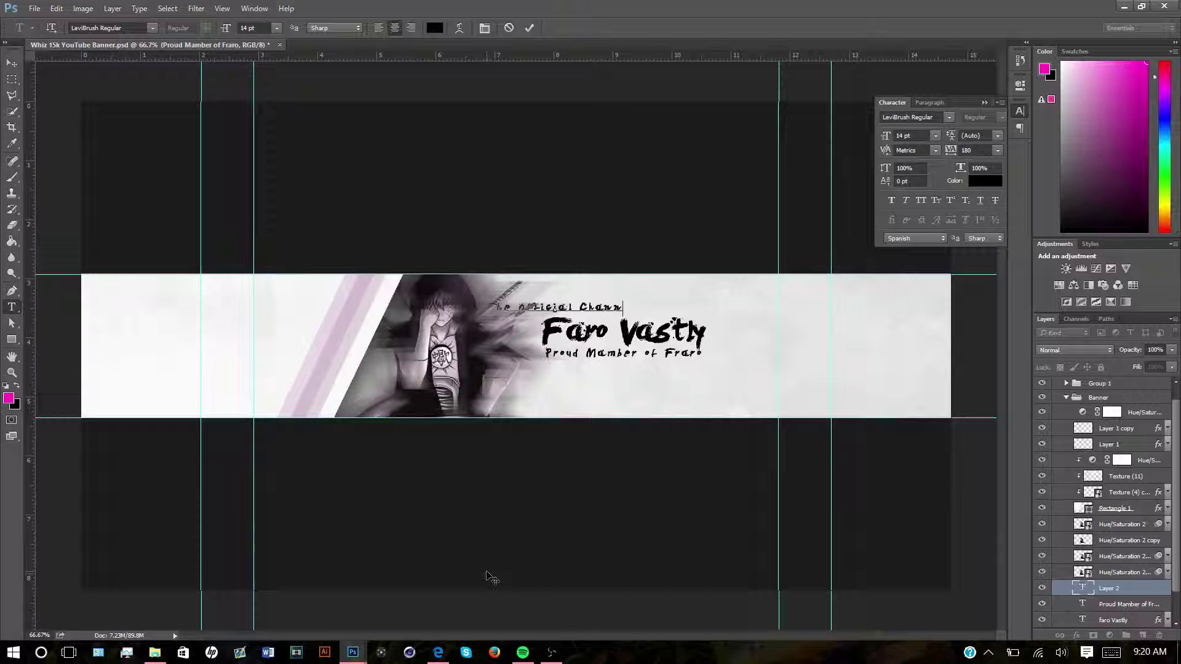
click(276, 28)
click(276, 137)
key(v)
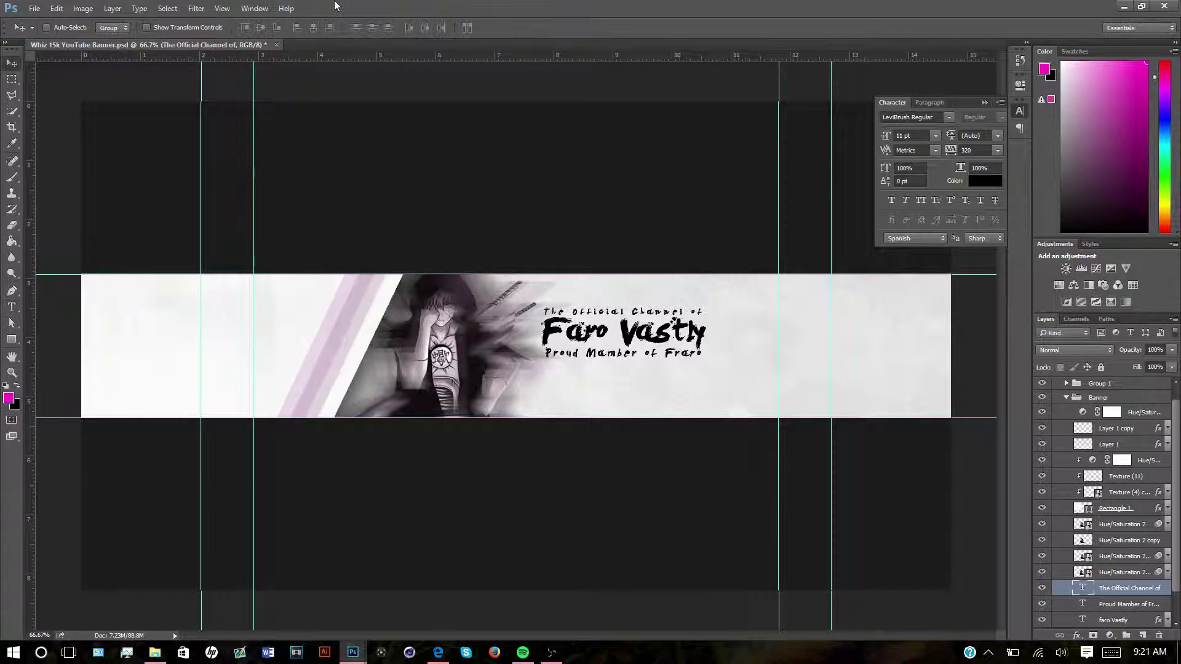
Step: Adjust the Color Overlay on the Texture (4) copy layer
click(1113, 492)
double_click(1137, 518)
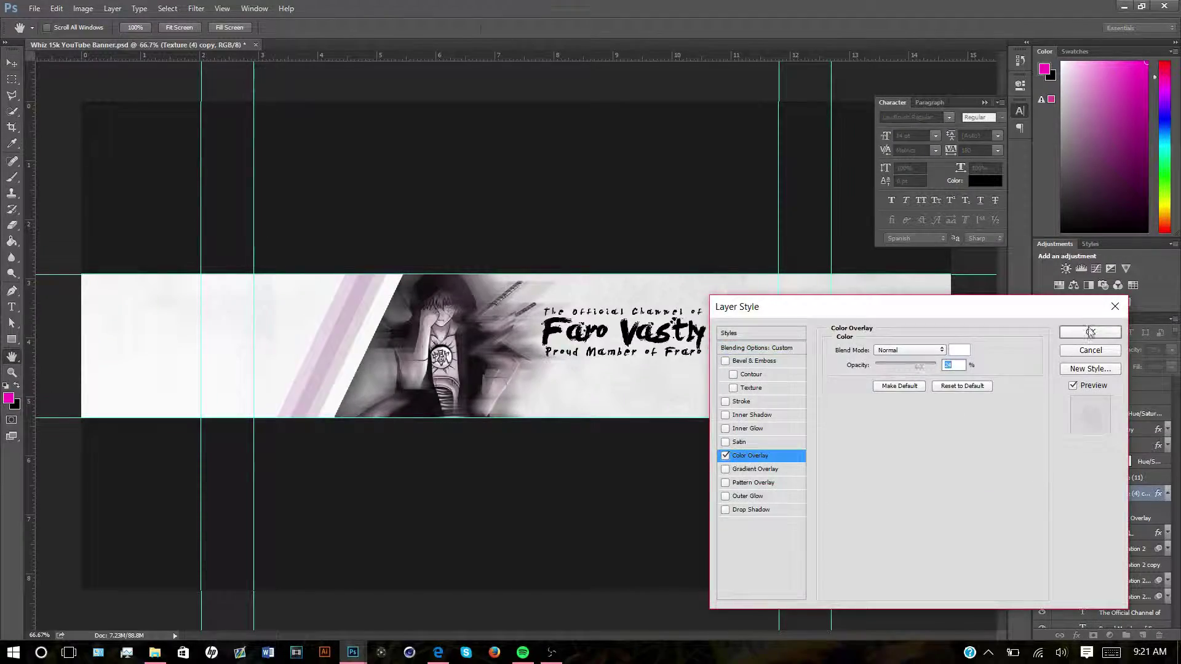
click(1089, 332)
click(1126, 477)
Step: Place a forest stock photo behind everything and put a faded copy above Rectangle 1
key(alt+Tab)
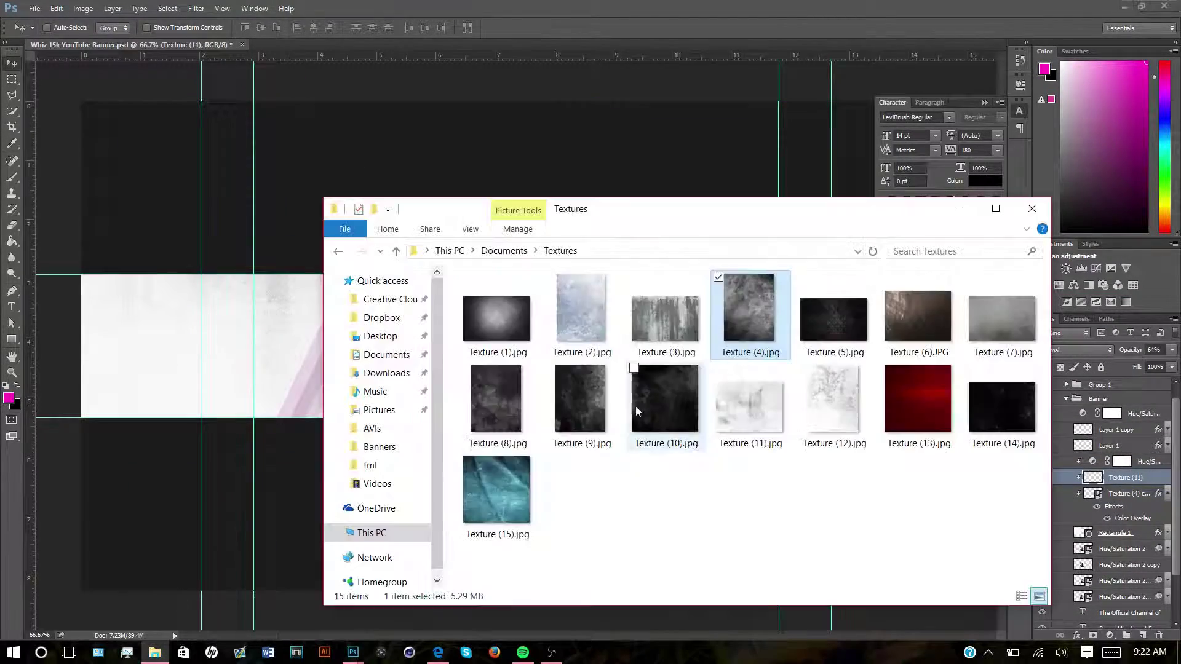
click(407, 304)
scroll(677, 456, down, 3)
drag(677, 456, 184, 344)
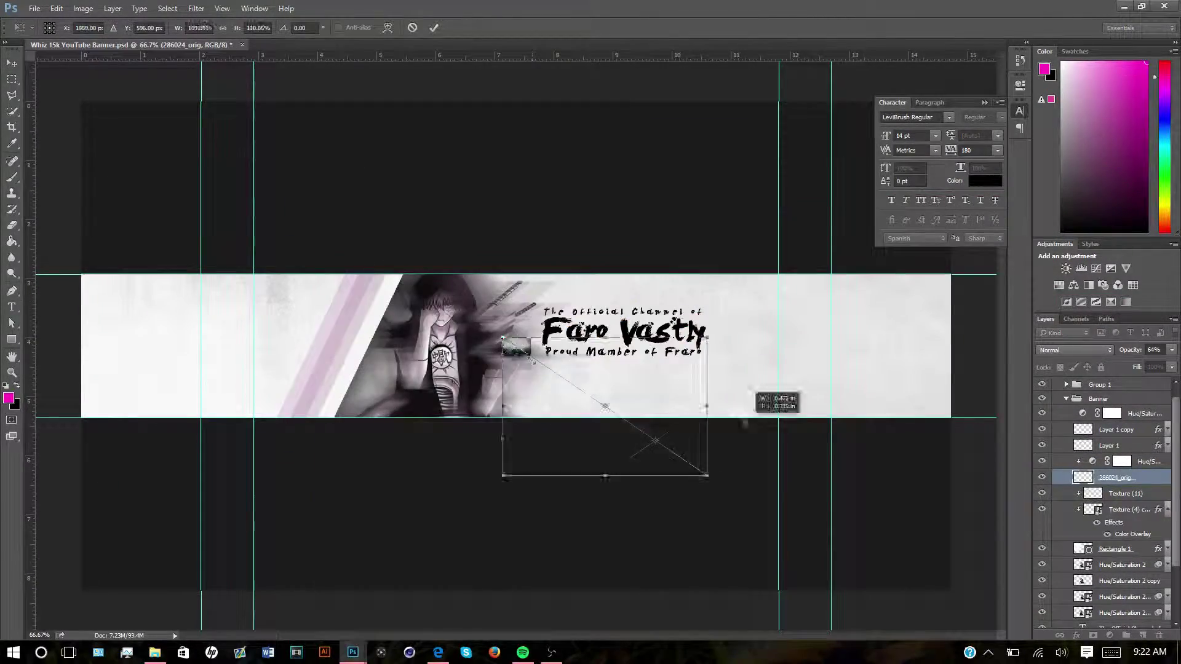
key(Return)
key(ctrl+shift+bracketleft)
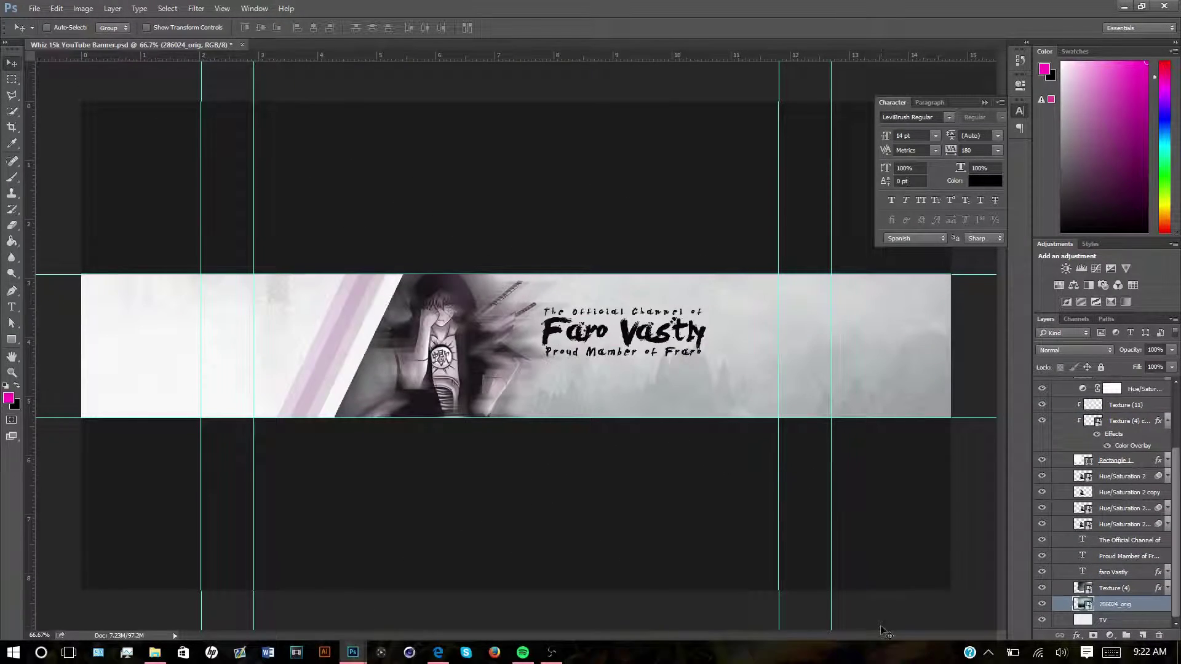
drag(1119, 604, 1159, 460)
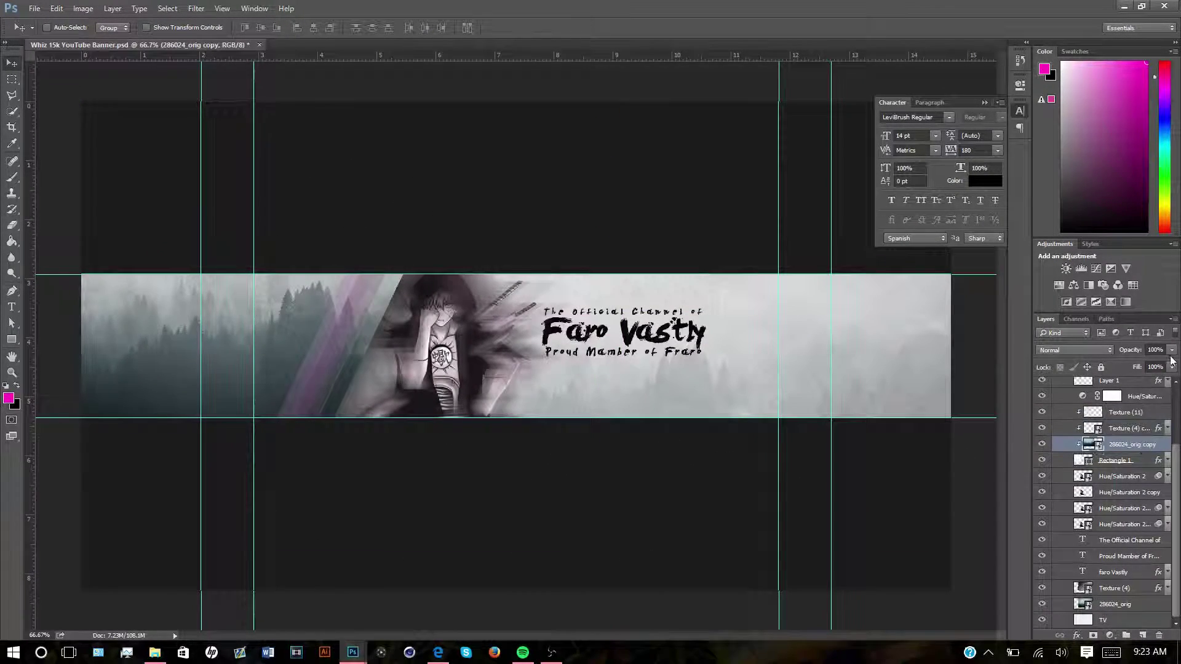
drag(1171, 367, 1155, 369)
scroll(1179, 447, up, 2)
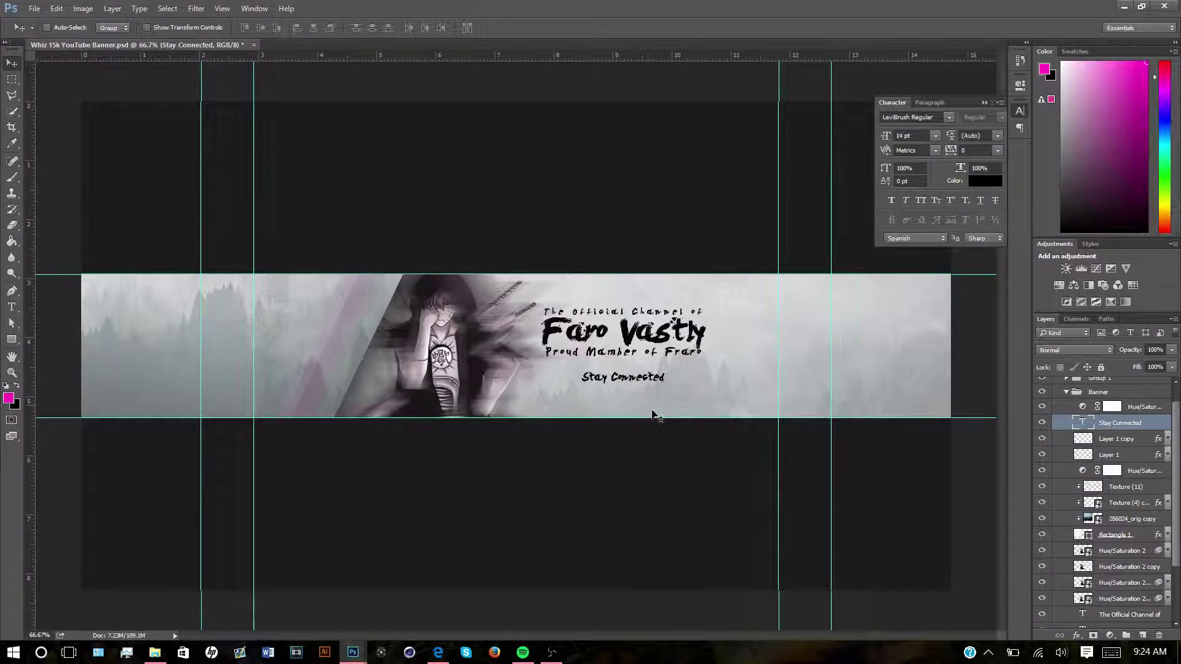
Step: Finish the Twitter-handle line and move it relative to Stay Connected
text(Twitter - @xVastly)
key(ctrl+Return)
key(v)
drag(634, 416, 678, 382)
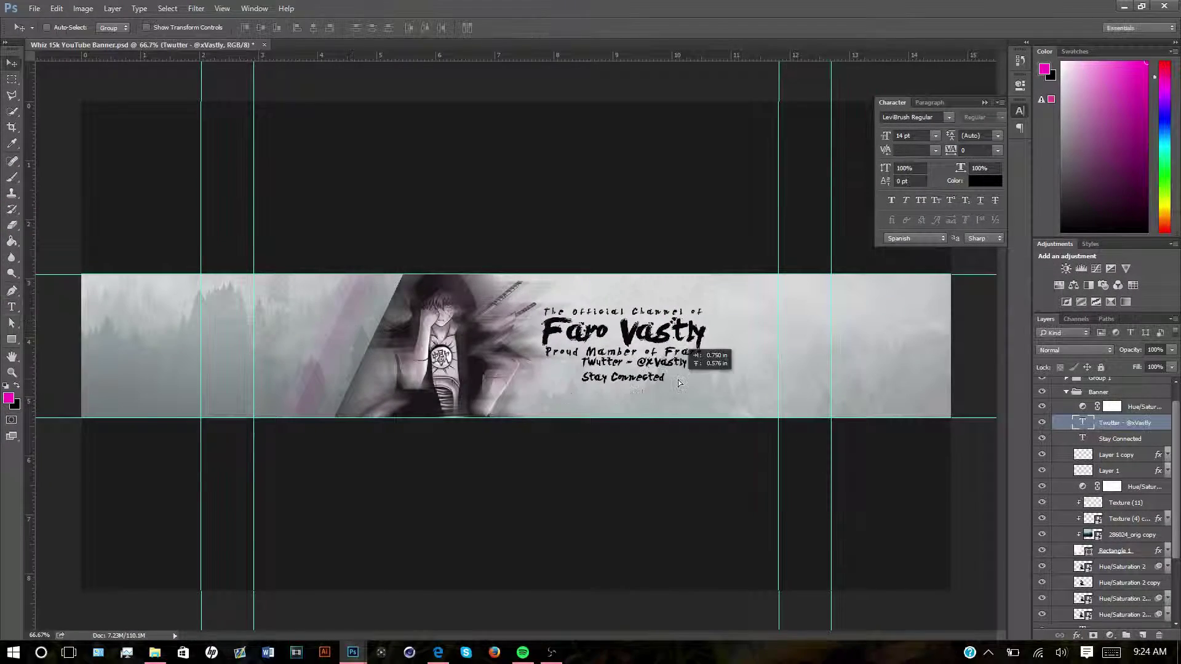
Step: Select the channel text layers together and nudge the text block higher
key(ctrl+Return)
key(i)
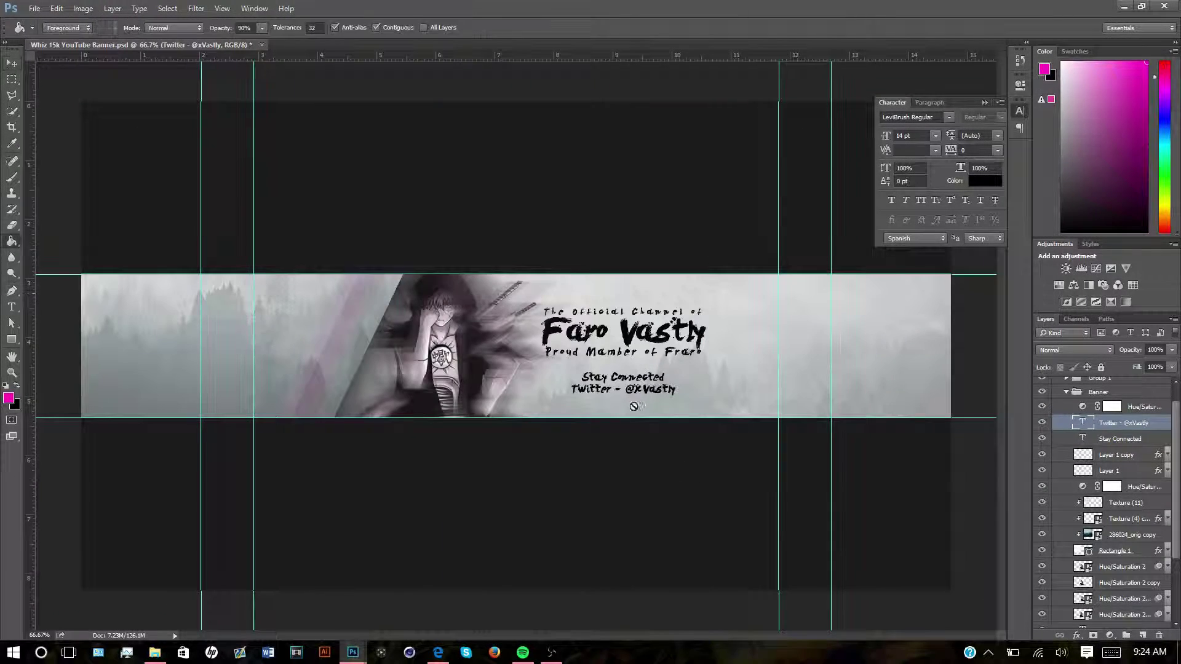
ctrl+click(699, 283)
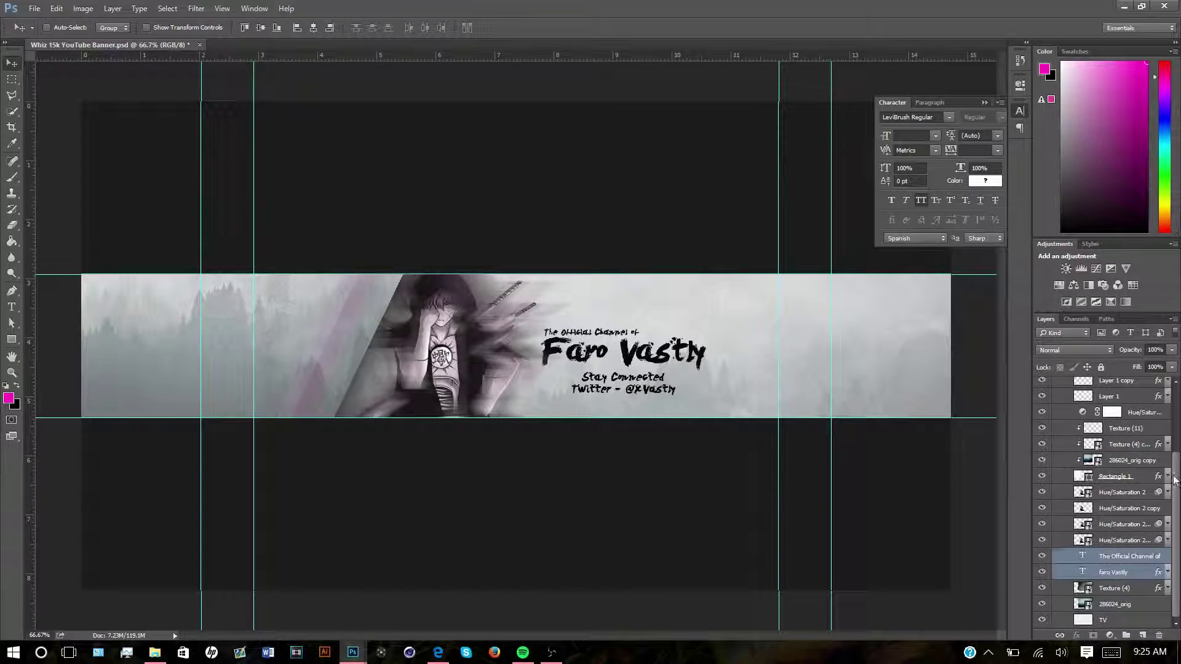
scroll(1175, 479, down, 1)
shift+click(1123, 524)
key(Escape)
drag(703, 420, 702, 413)
Step: Create Layer 2 with Soft Light blending
key(ctrl+shift+n)
key(Return)
click(1075, 350)
click(1058, 474)
Step: Paint pink over the banner's right side on Layer 2 and a new Layer 3
key(b)
key(ctrl+minus)
click(885, 384)
key(ctrl+shift+alt+n)
click(887, 384)
key(e)
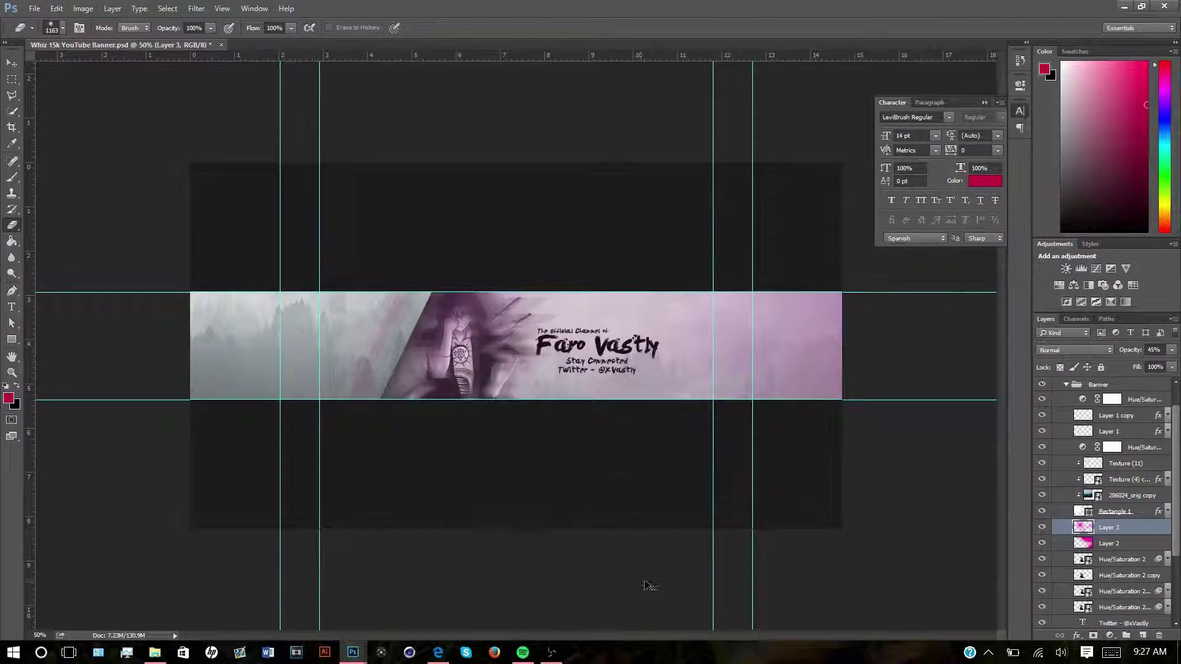
Step: Enlarge the brush and try darker pink on the right side, then undo it
click(64, 30)
click(129, 63)
key(Return)
key(b)
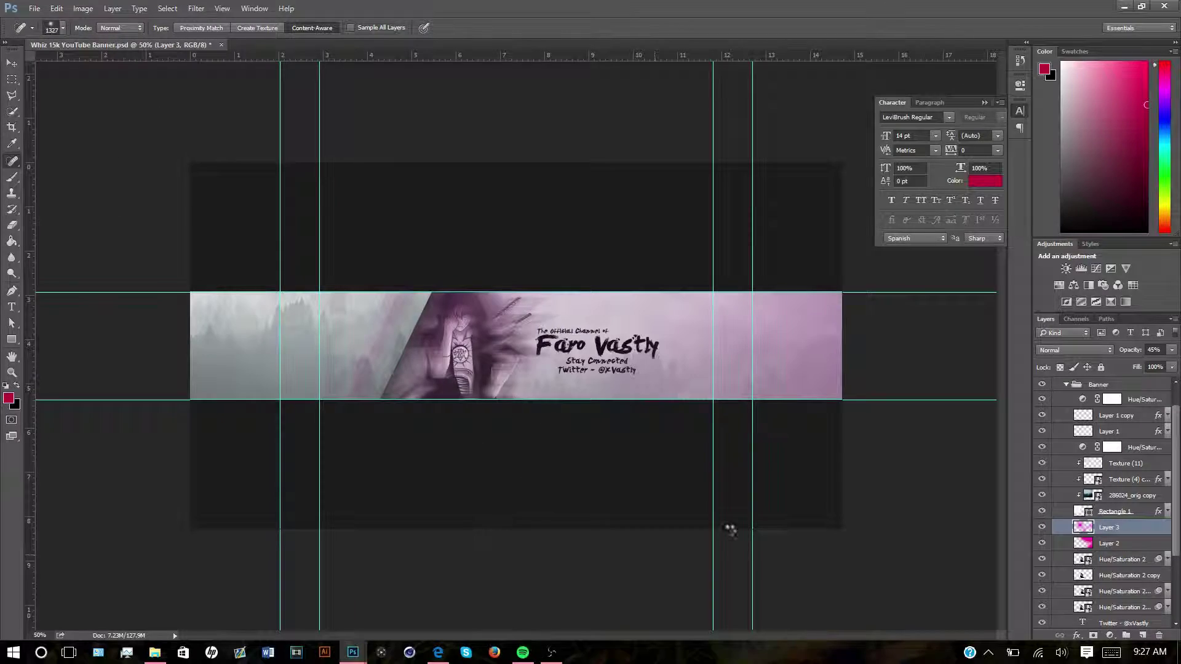
drag(791, 514, 626, 433)
key(ctrl+z)
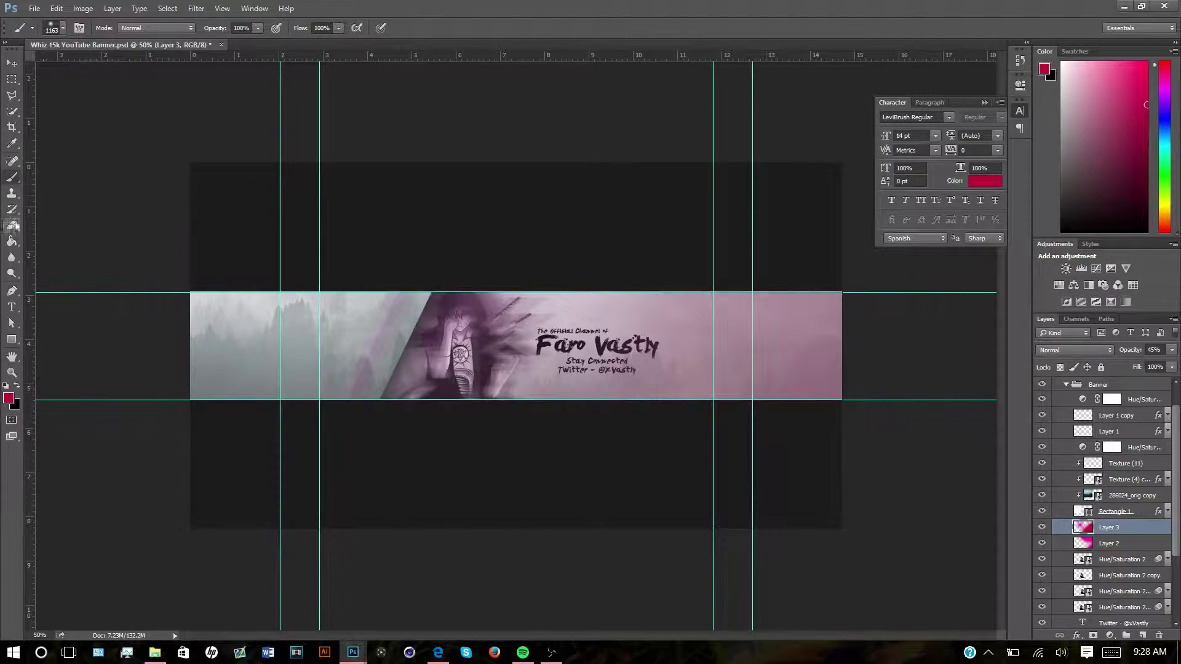
key(e)
Step: Fill a new Layer 4 with cyan at 42% opacity
key(ctrl+shift+n)
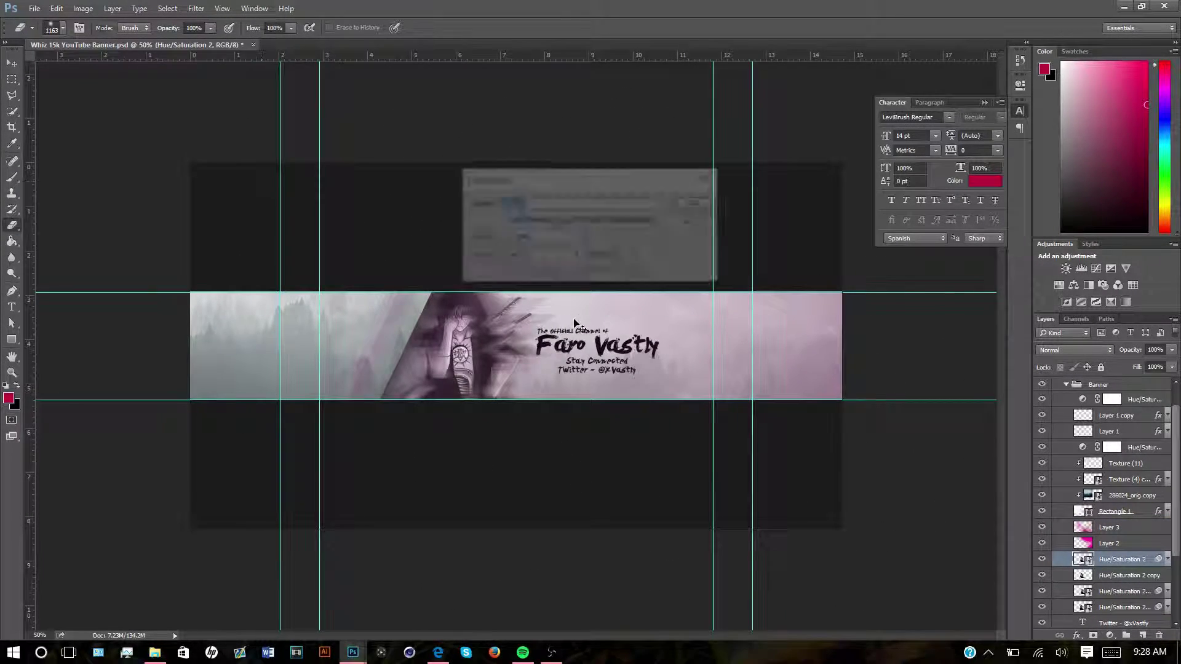
key(Return)
key(b)
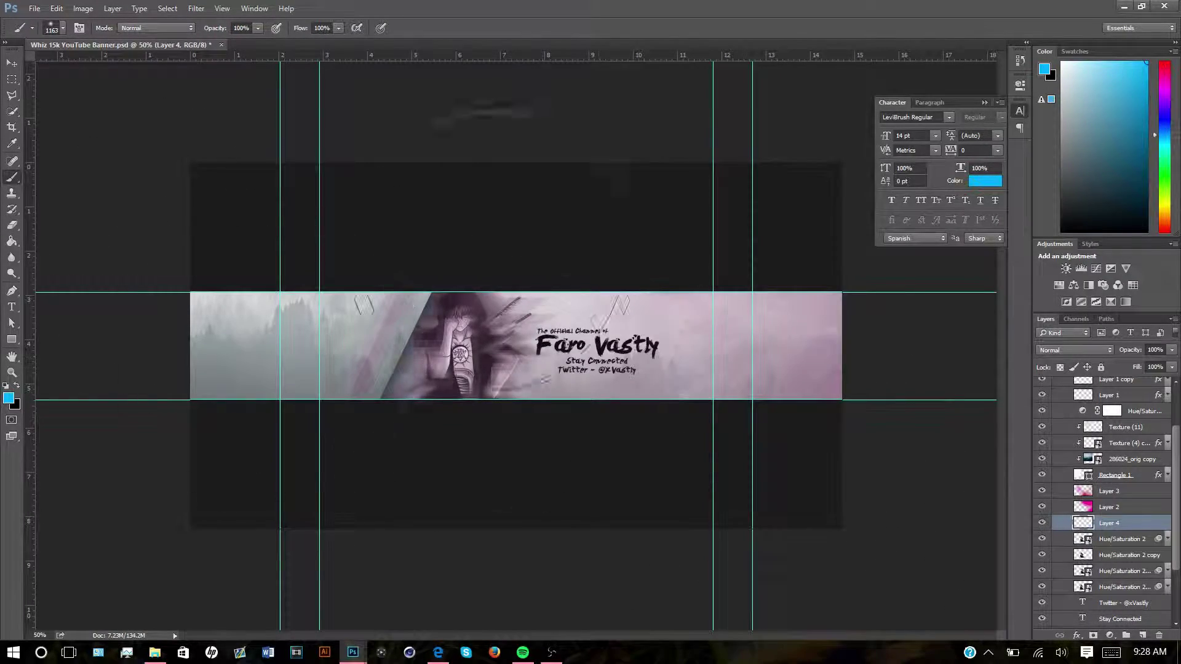
key(shift+BackSpace)
key(Return)
key(ctrl+[)
key(ctrl+[)
key(ctrl+[)
click(1162, 79)
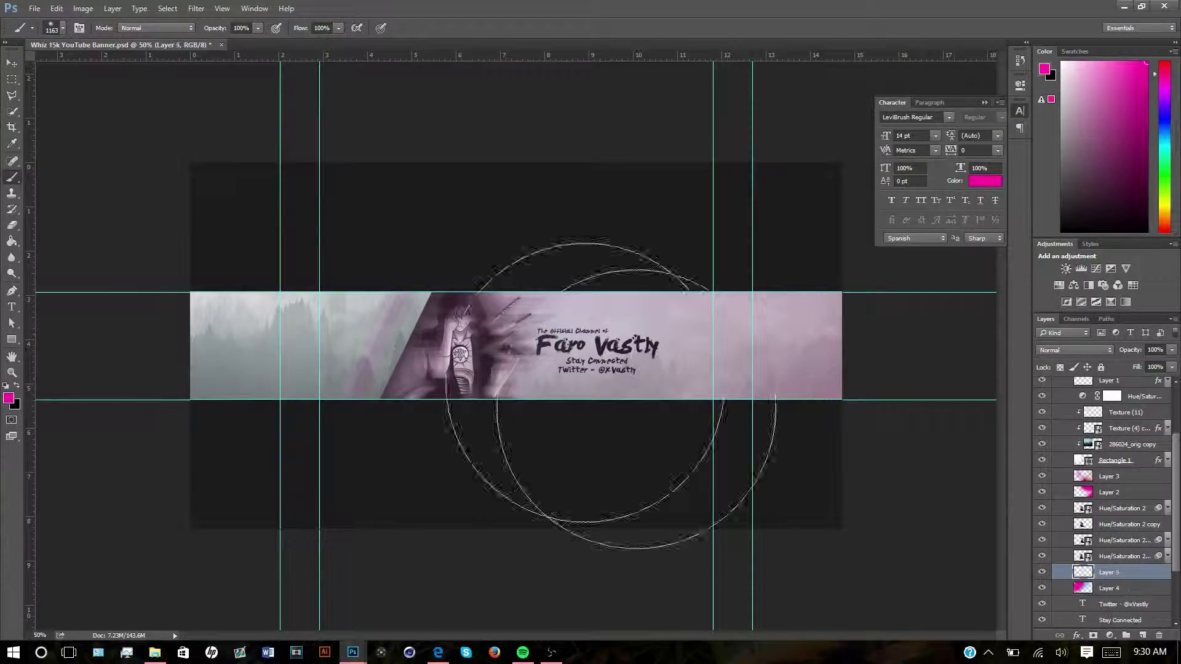
Step: Paint magenta along the left diagonal strip on Layer 5 and clip a new layer above it
click(474, 422)
click(56, 8)
key(e)
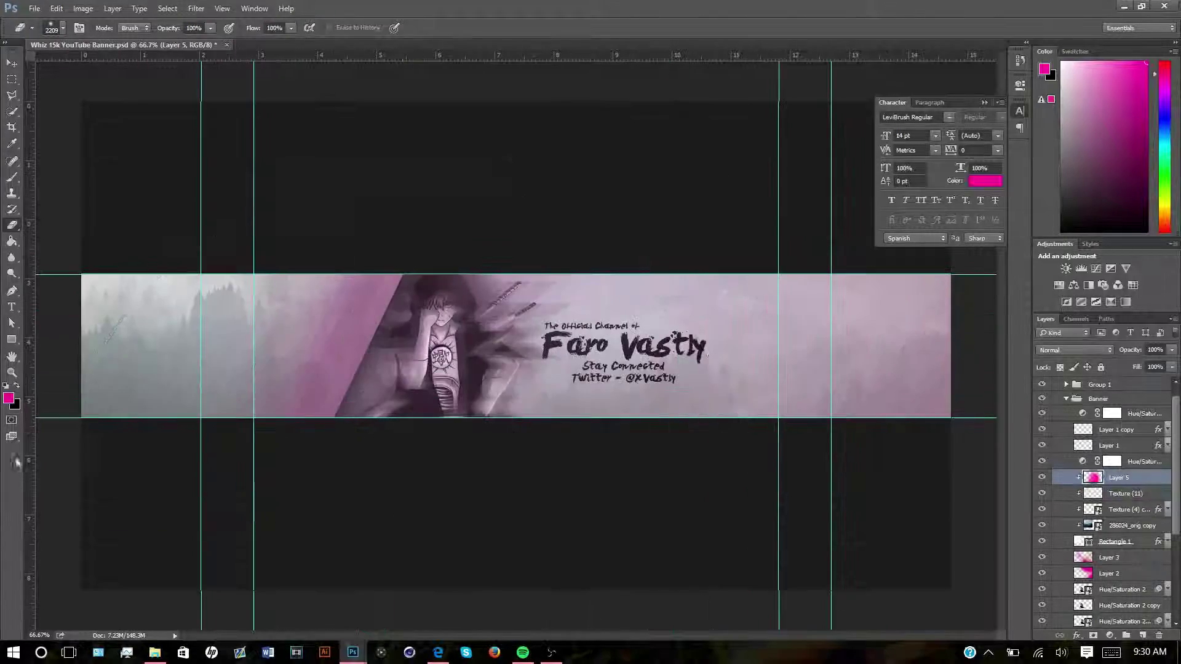
key(ctrl+shift+n)
key(Return)
key(ctrl+minus)
click(57, 28)
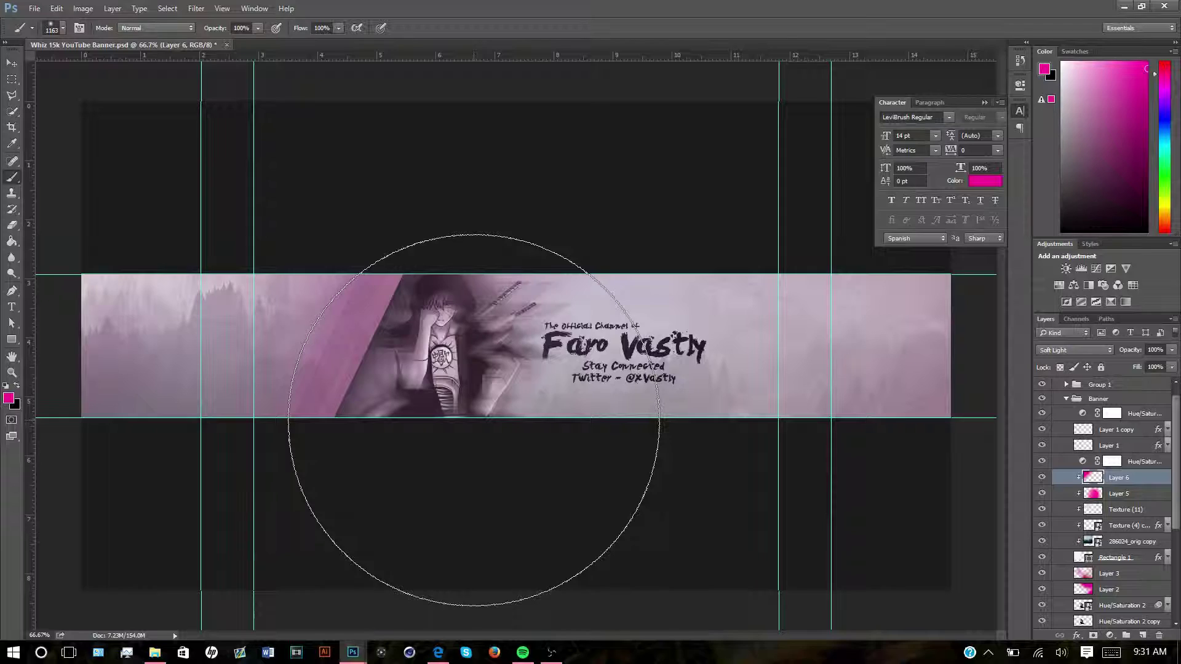
click(1109, 445)
Step: Nudge Layer 1 slightly to the right on the banner
key(v)
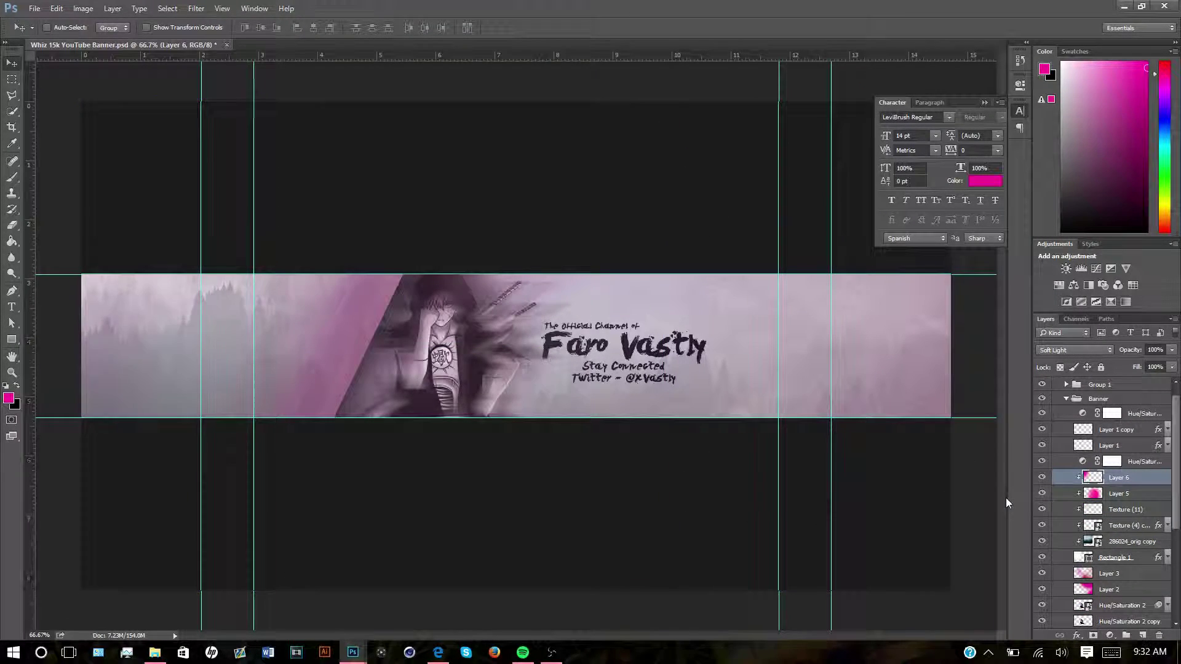
drag(402, 467, 405, 468)
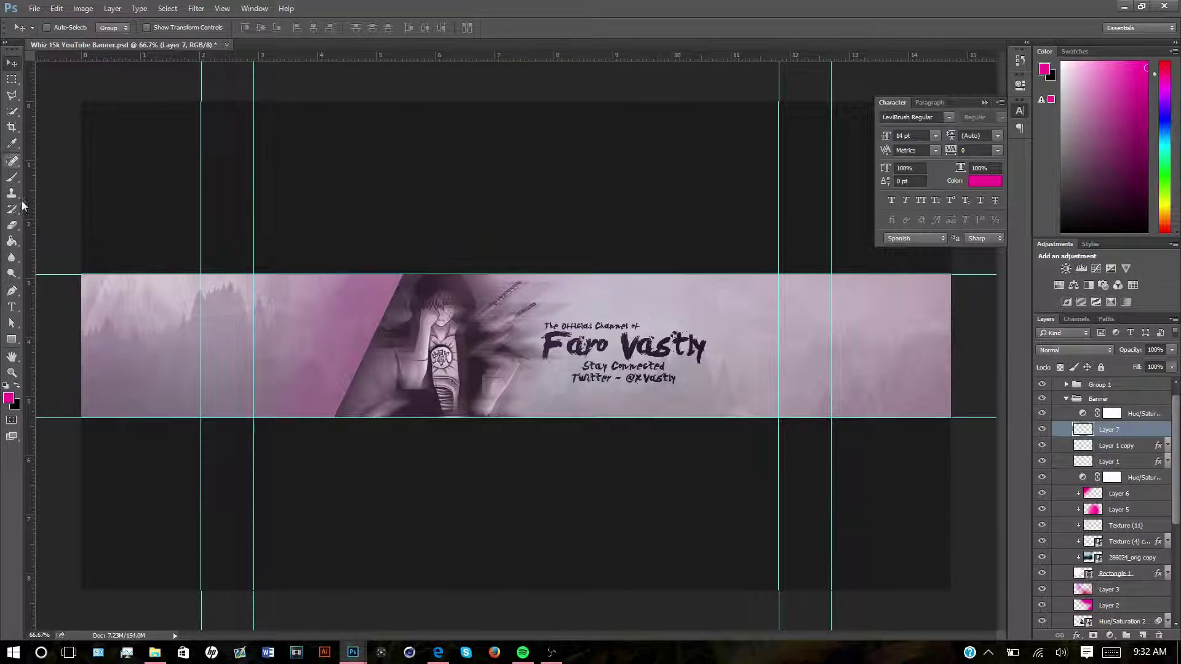
key(ctrl+shift+f)
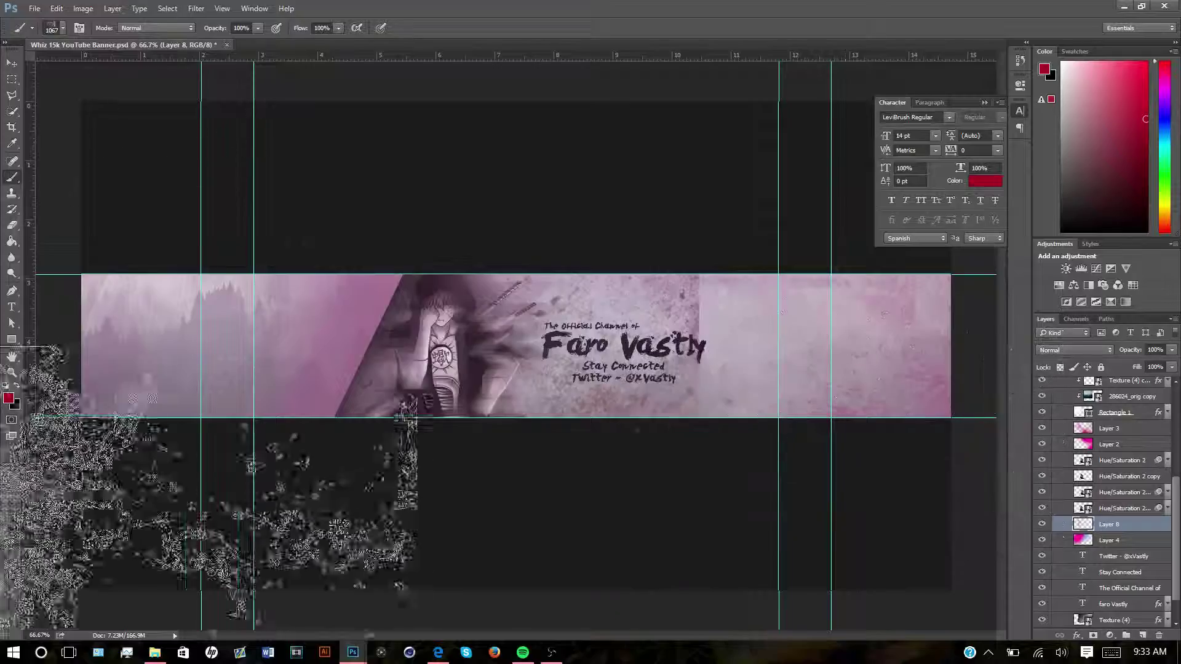
Step: Choose a grunge brush preset at 774 px for painting the texture
click(63, 28)
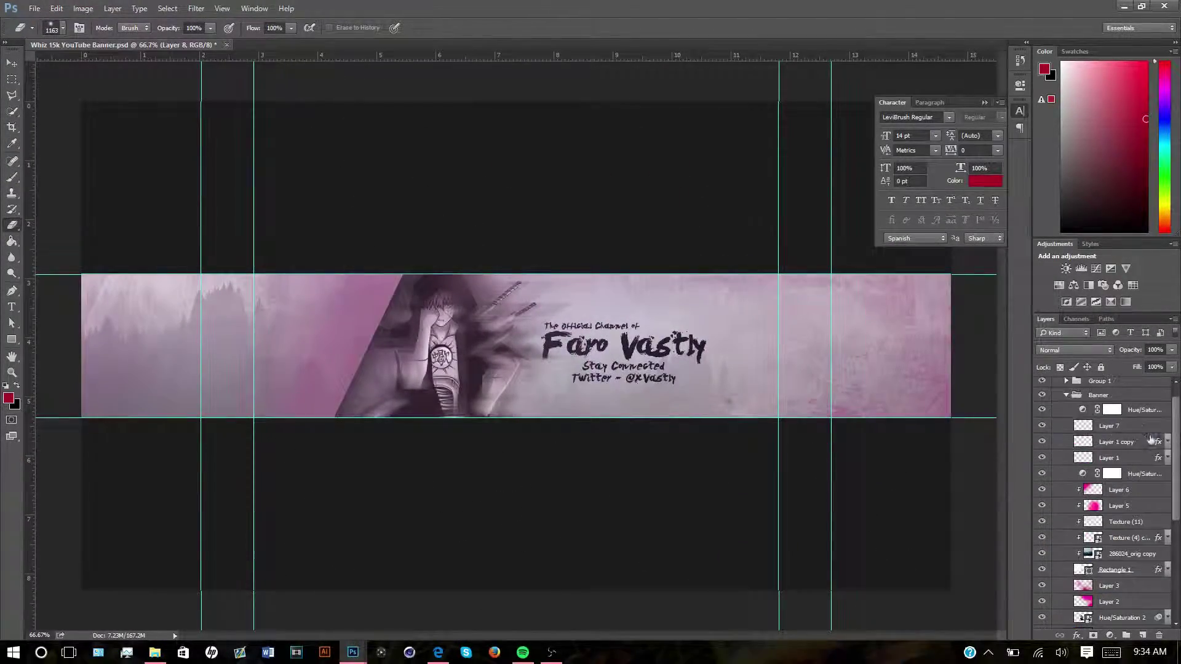
scroll(1107, 492, down, 3)
scroll(1107, 492, down, 2)
key(b)
click(62, 27)
scroll(105, 177, down, 5)
click(102, 209)
click(1176, 515)
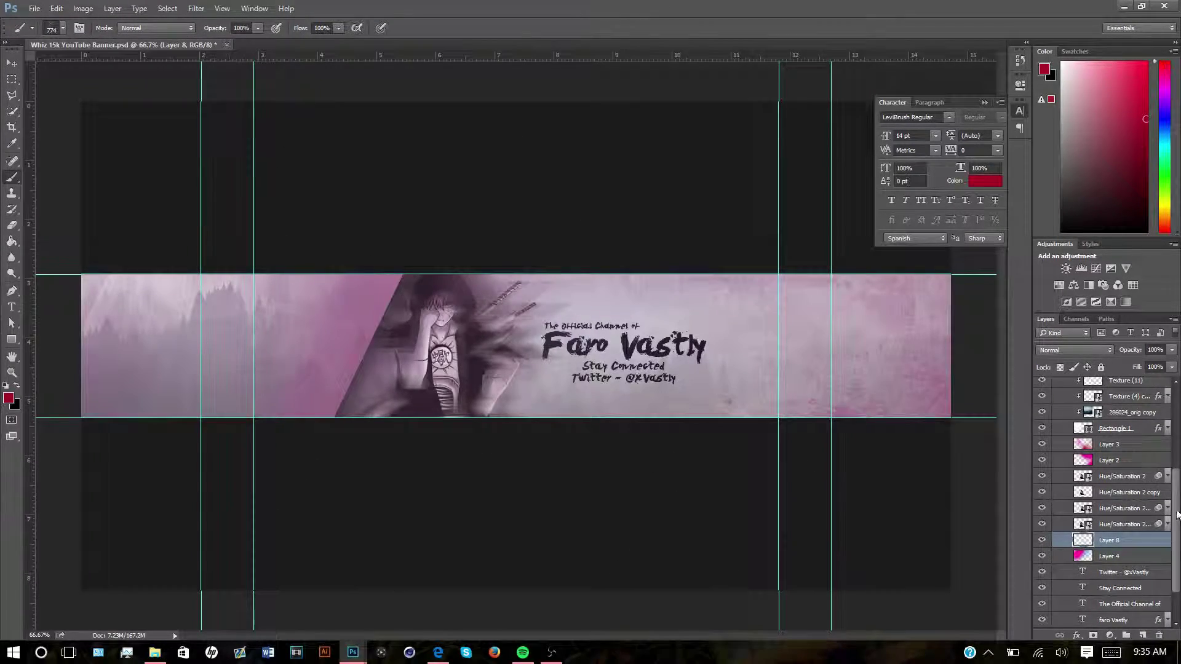
Step: Select Layer 7 and open the stock-images folder
scroll(1177, 404, up, 2)
click(1110, 443)
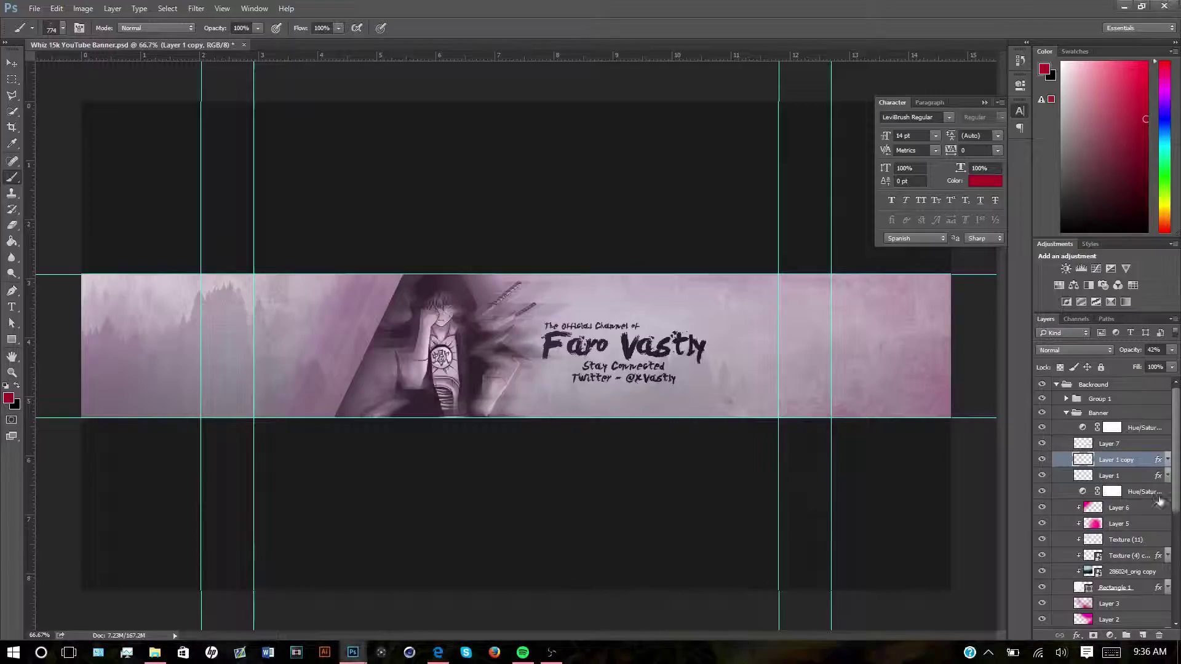
click(155, 651)
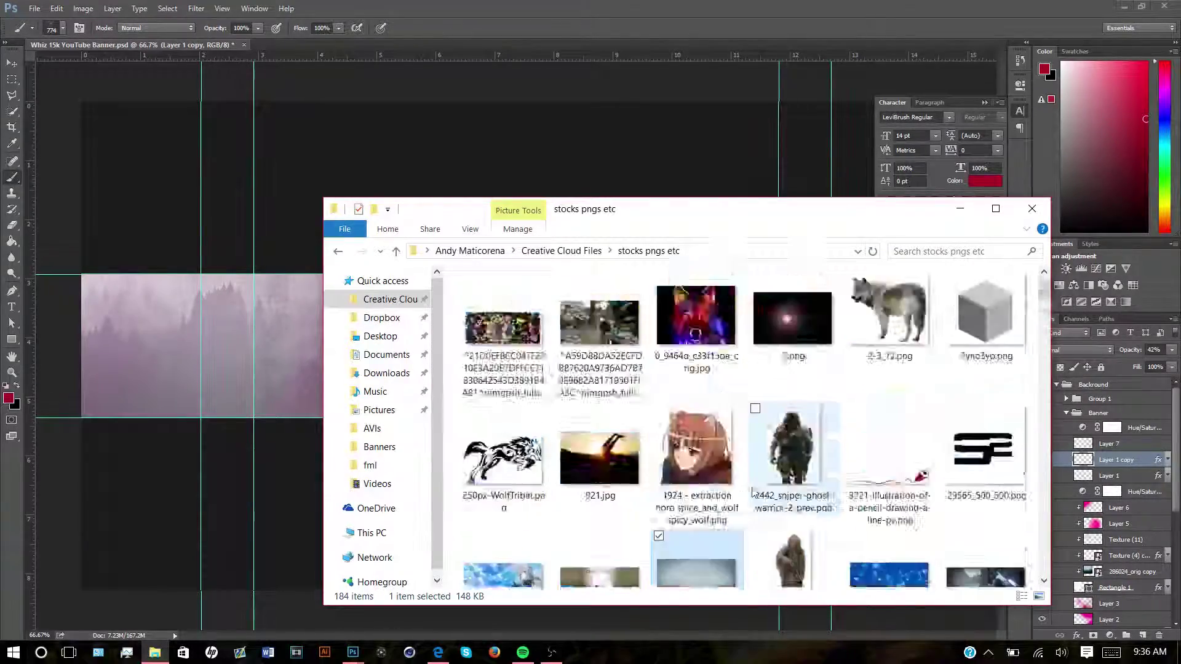
Step: Place the abstract-halloween image and move it below Rectangle 1
drag(697, 286, 516, 344)
key(Return)
drag(1125, 594, 1125, 611)
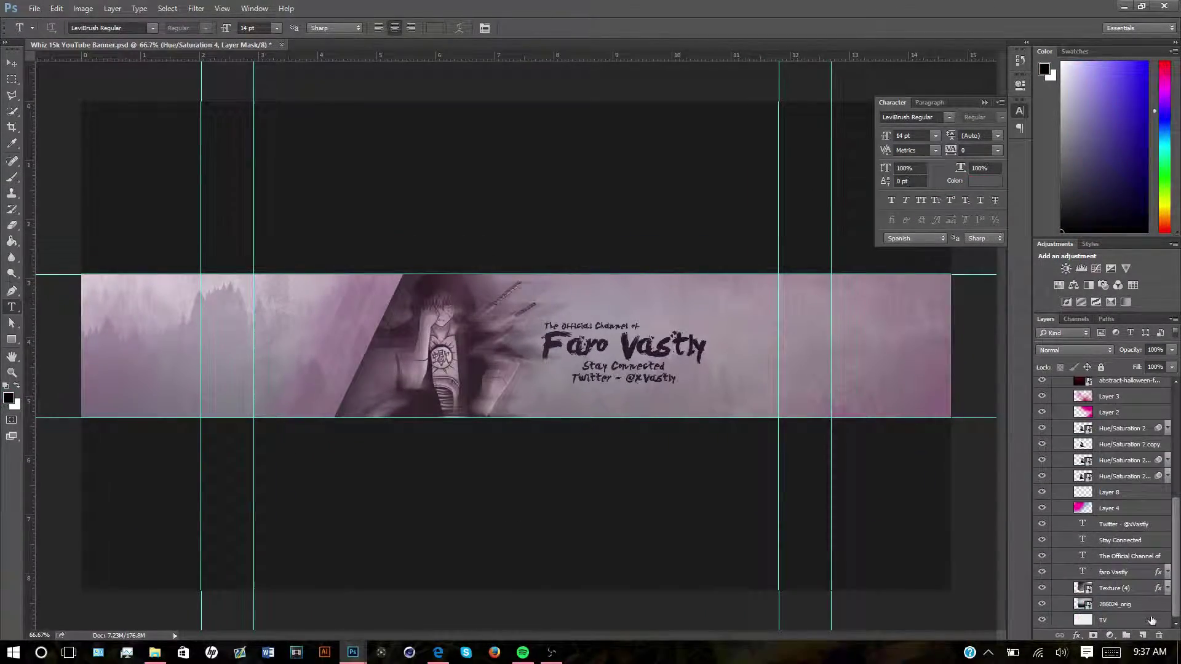
Step: Create a merged copy of the banner and shift the diagonal selection rightward
right_click(1107, 581)
click(1098, 387)
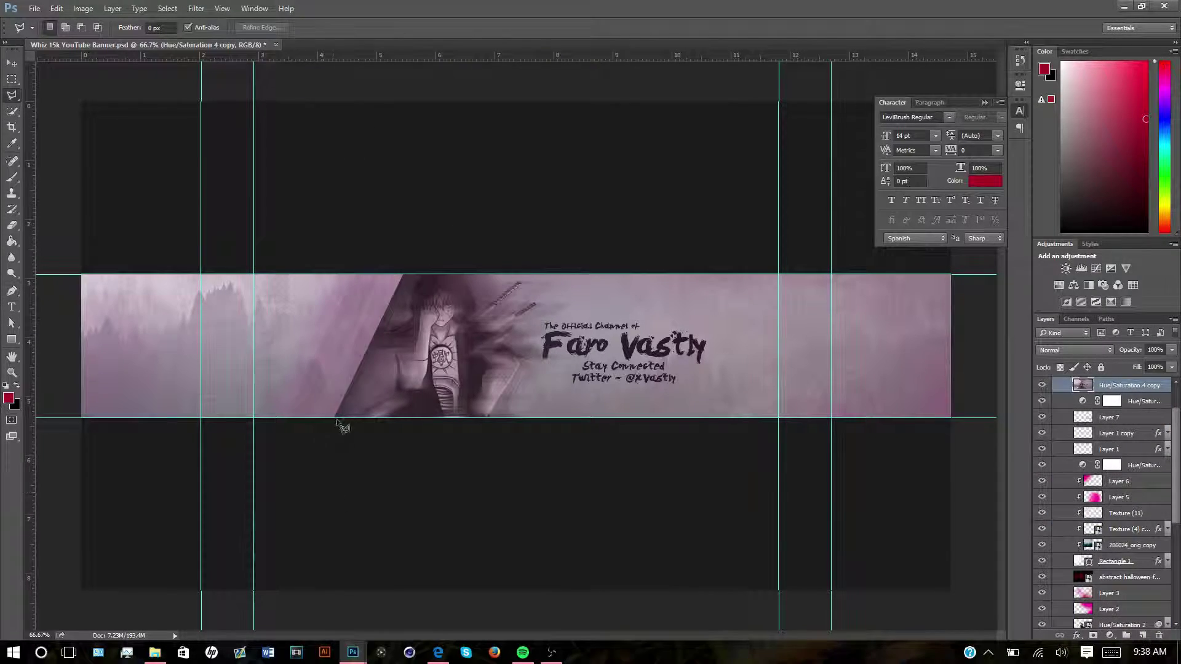
drag(395, 400, 789, 398)
Step: Group the original banner layers as OG Banner and drop the diagonal selection
right_click(1144, 397)
click(1058, 117)
key(Return)
click(178, 24)
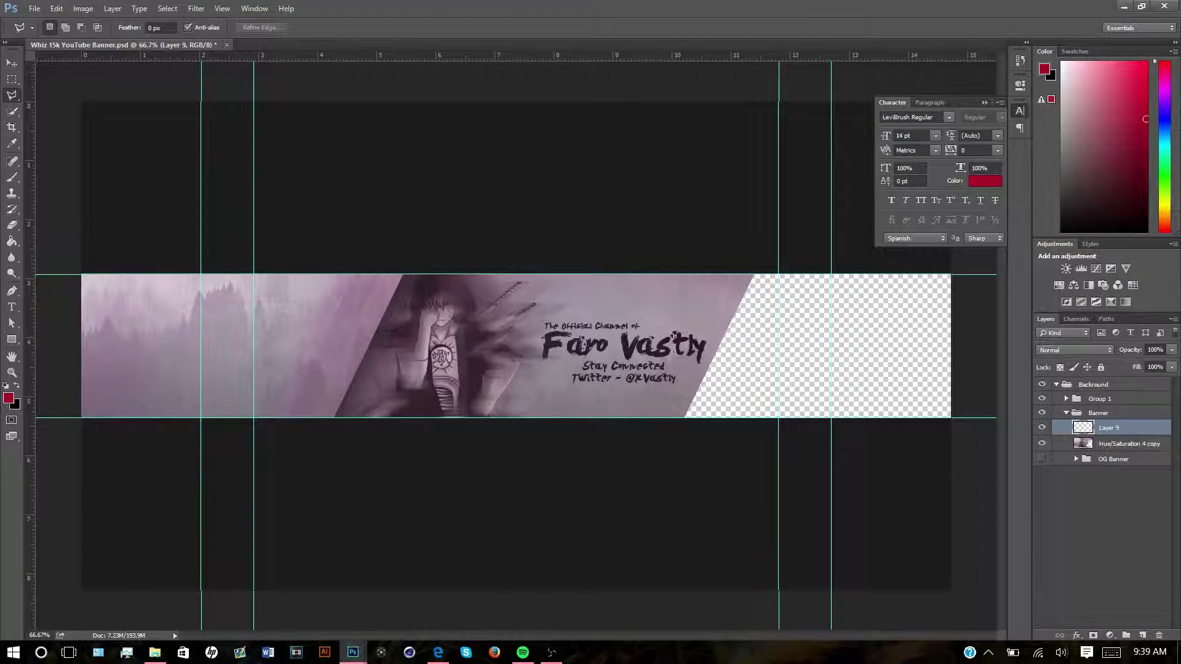
Step: Add a drop shadow to the diagonally cut banner layer
double_click(1078, 428)
click(750, 509)
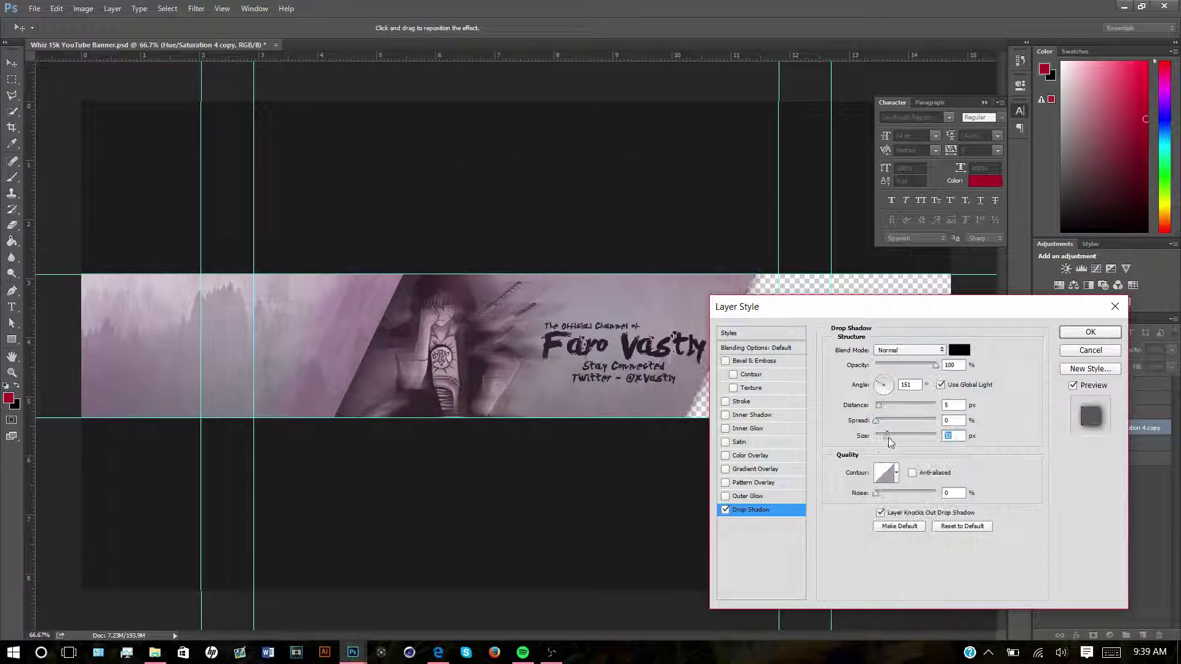
key(Return)
Step: Paint the transparent right part of Layer 9 grey
key(b)
right_click(264, 145)
click(818, 345)
Step: Duplicate Layer 5 and its Hue/Saturation adjustment above Layer 9
click(1076, 459)
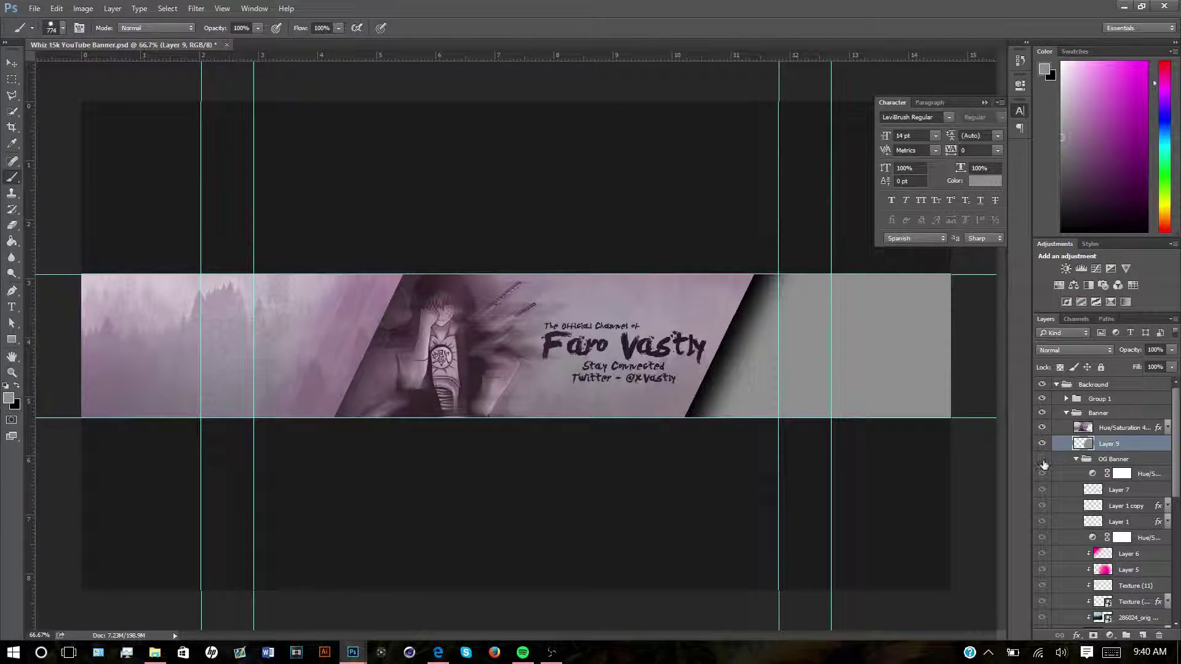
drag(1128, 569, 1142, 635)
key(Return)
click(1119, 569)
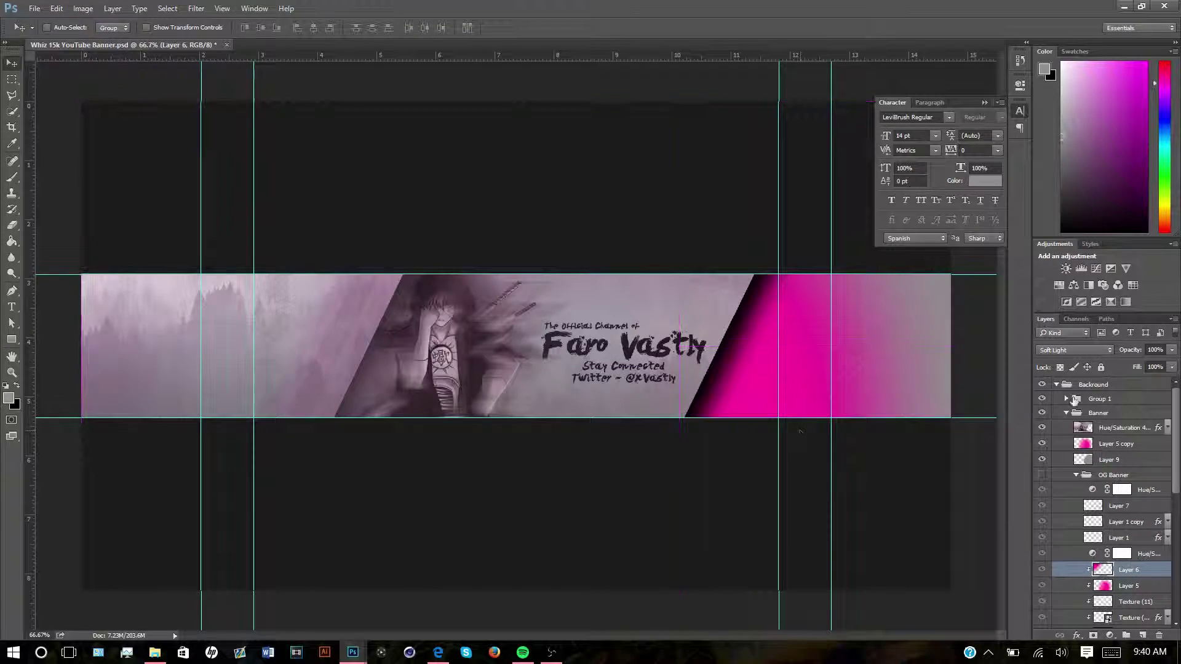
drag(1148, 489, 1168, 448)
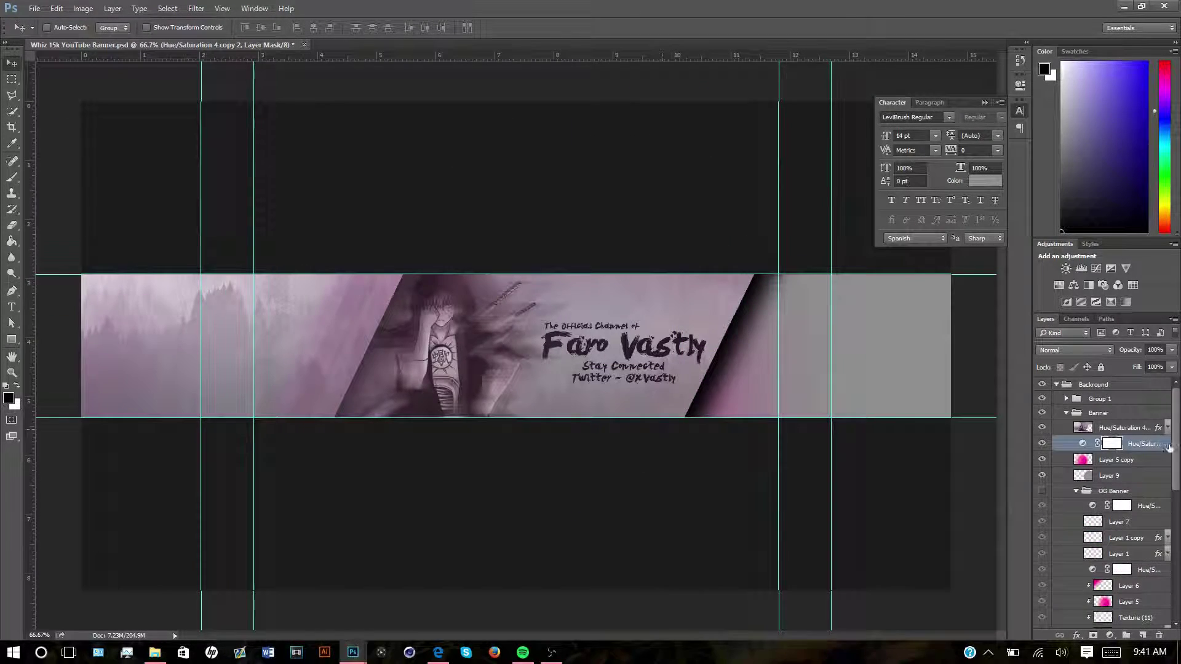
Step: Select the Texture (11) layer in the Layers panel
scroll(1125, 468, down, 5)
right_click(1125, 440)
click(1125, 441)
scroll(1118, 407, up, 5)
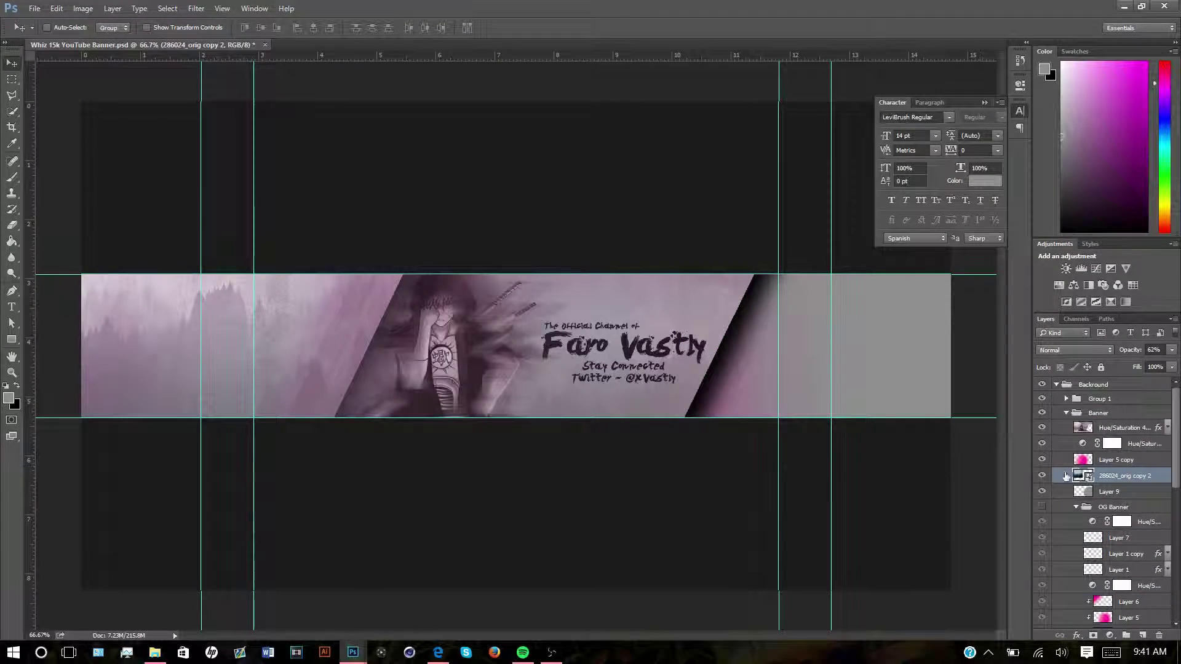
Step: Set the forest copy's opacity, then add Texture (9) at 32% with a clipped Hue/Saturation
click(1172, 350)
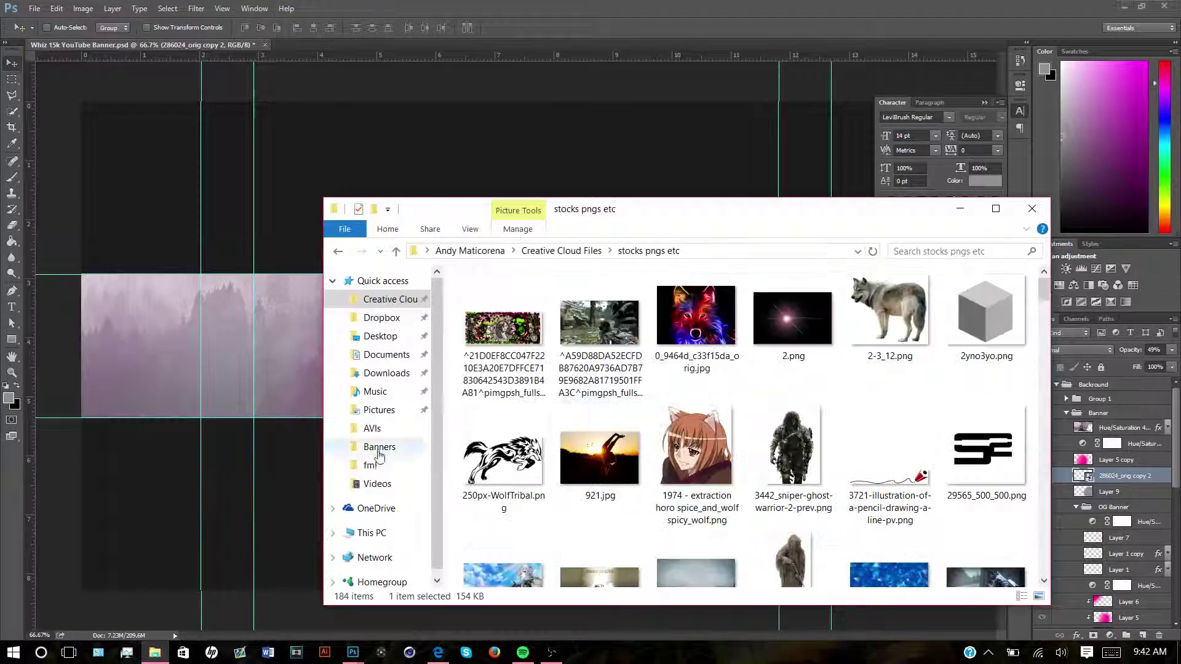
drag(493, 401, 861, 345)
click(1073, 284)
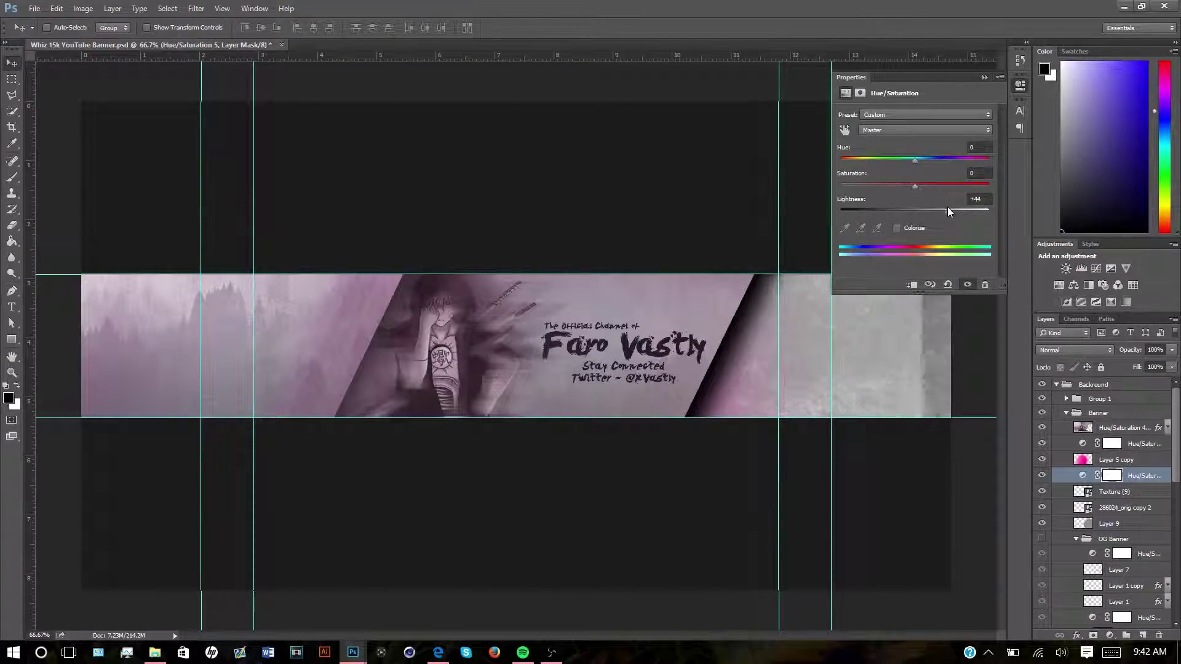
click(1113, 491)
key(3)
key(2)
Step: Paint pink across the banner's right section on a new layer and fade it
key(b)
click(62, 28)
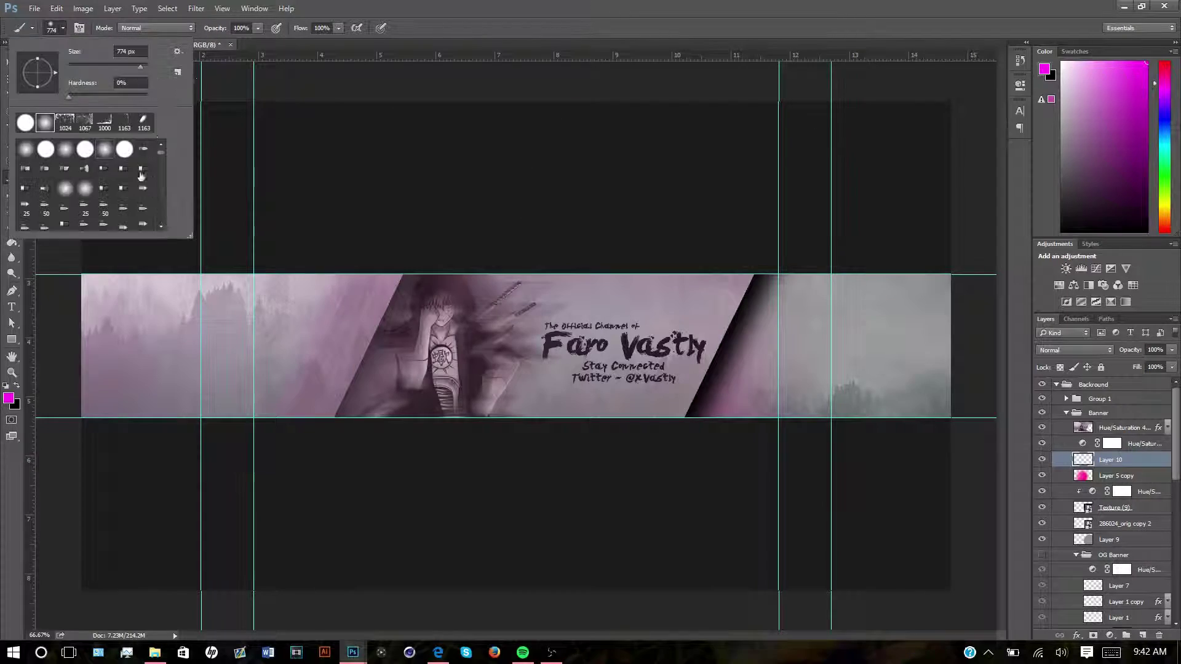
drag(799, 344, 934, 344)
key(ctrl+shift+f)
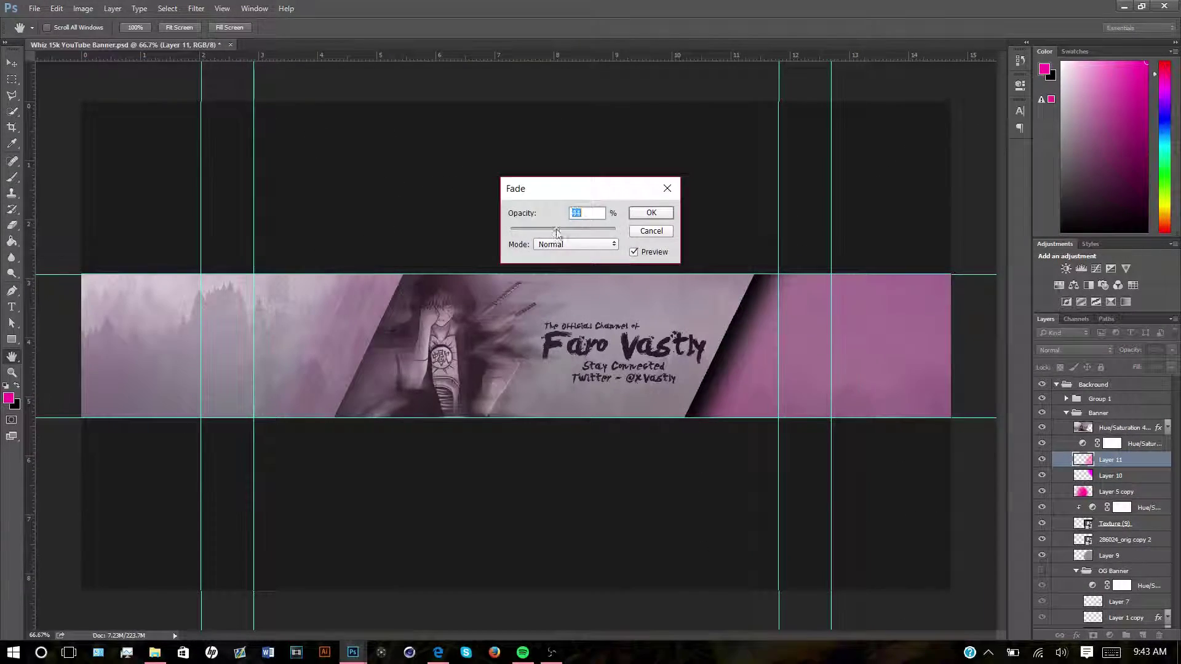
key(Return)
key(Return)
Step: Lower the Hue/Saturation to -31 saturation and -8 lightness
drag(915, 185, 892, 186)
drag(915, 211, 910, 212)
click(1119, 427)
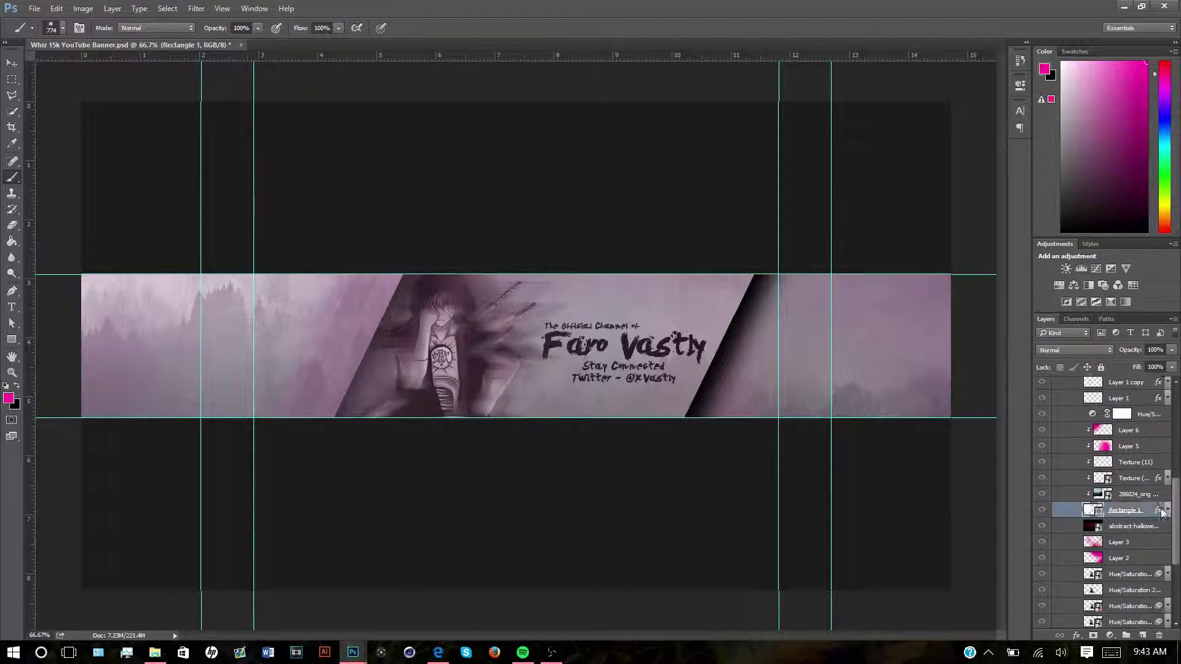
Step: Move the Layer 1 copies upward and add a Hue/Saturation above the Banner group
scroll(1149, 492, down, 3)
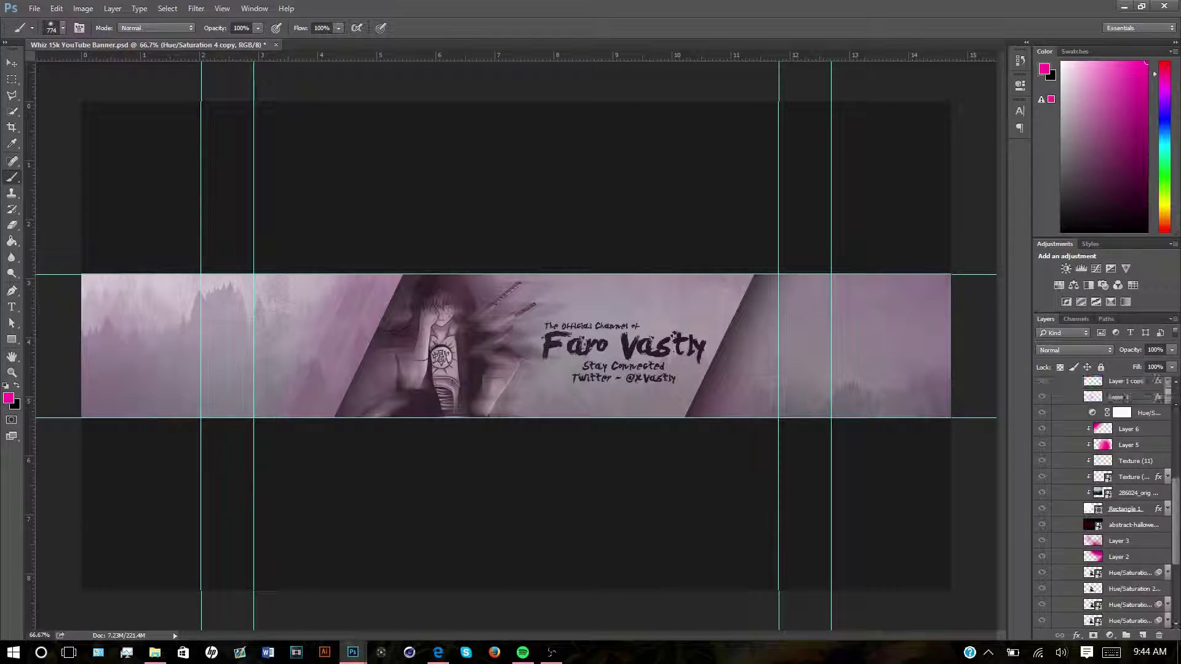
right_click(1126, 575)
drag(1125, 567, 1145, 437)
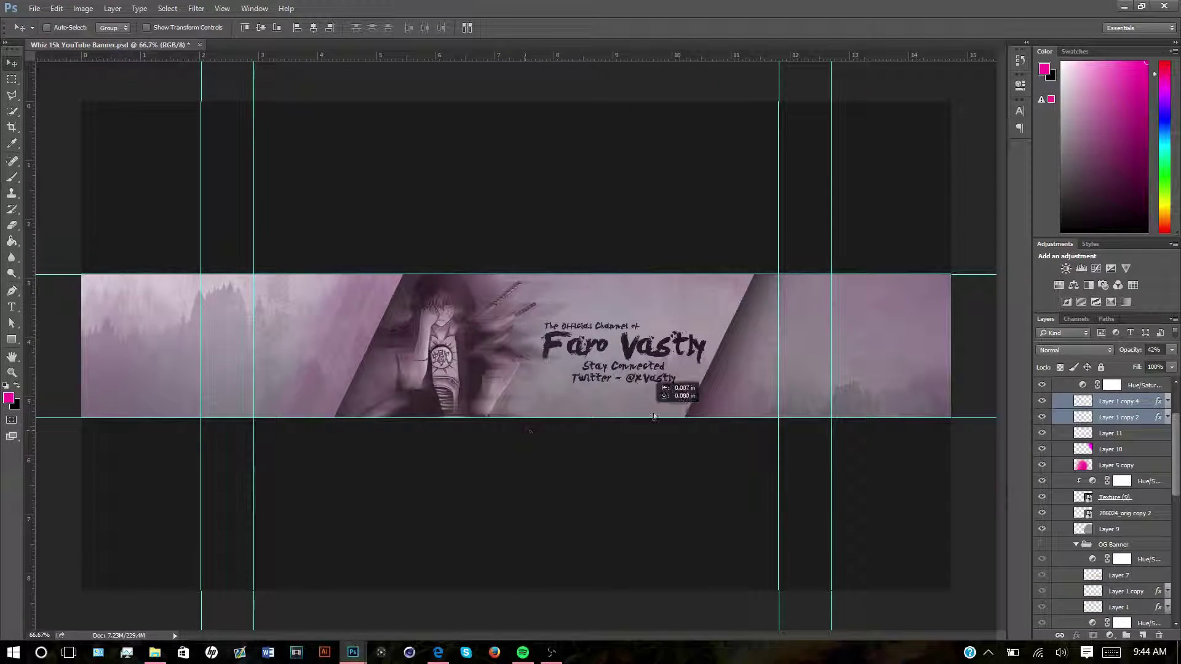
key(ctrl+shift+f)
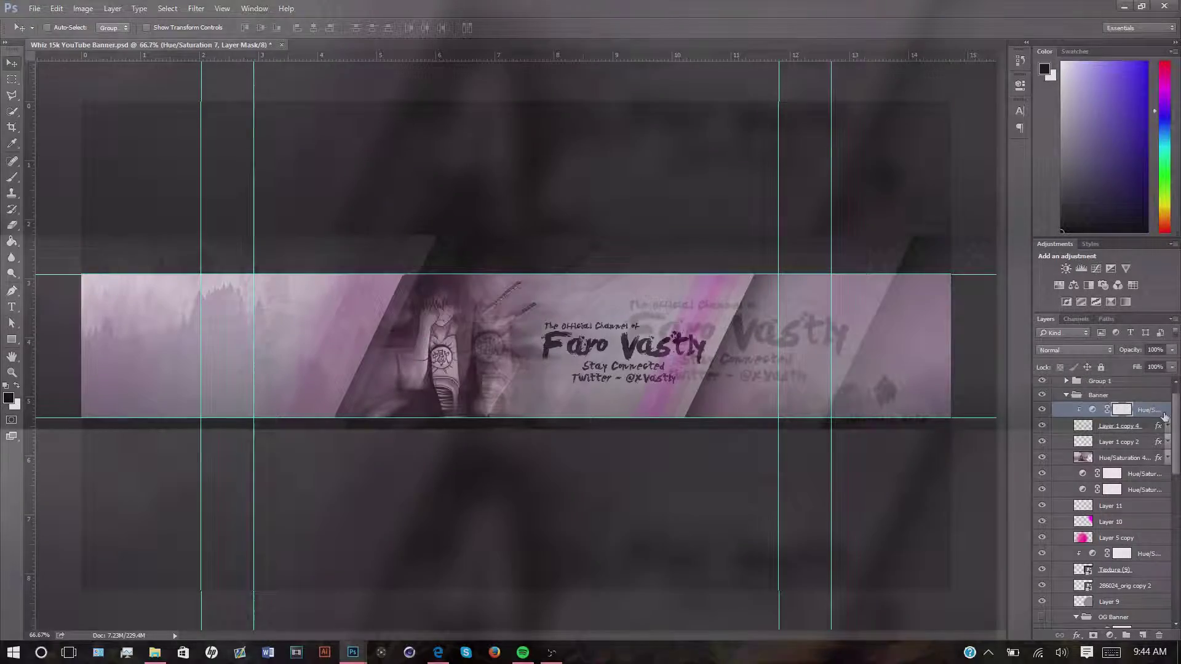